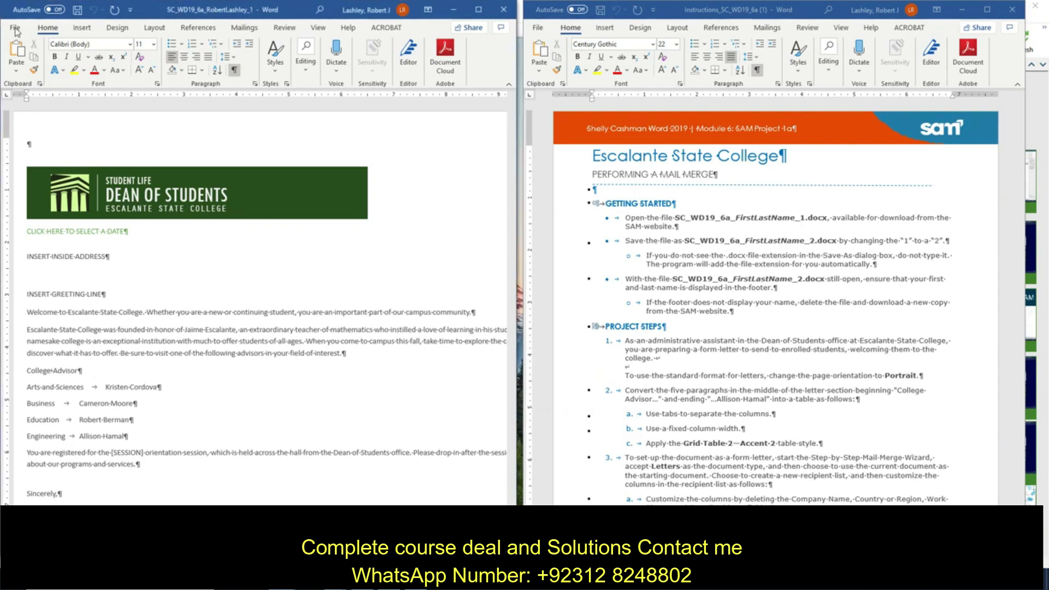
Step: Save the letter as a new copy in Downloads, with the file name ending in 2 instead of 1
click(16, 27)
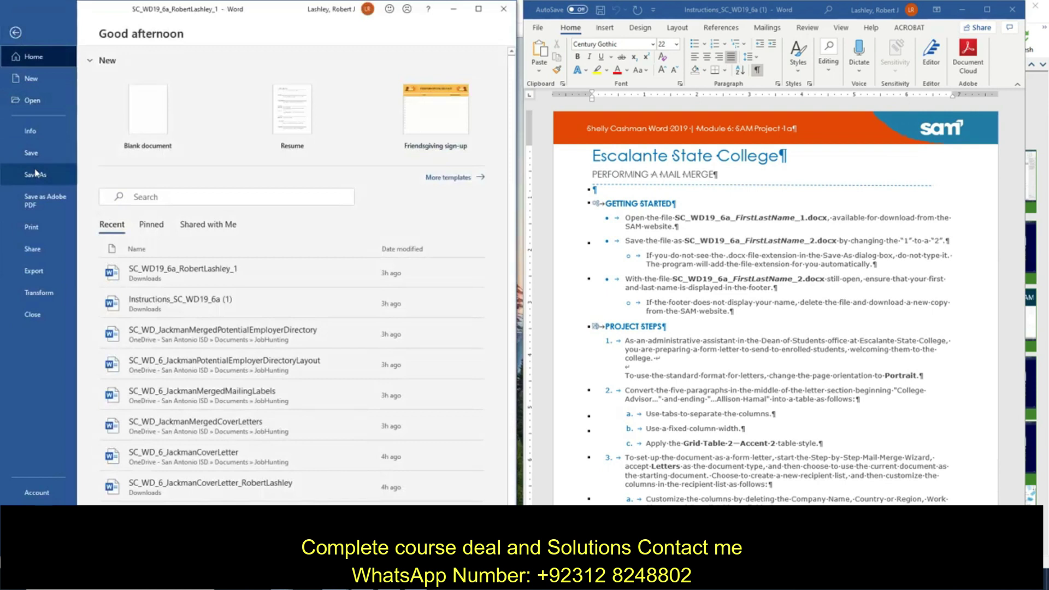
click(36, 175)
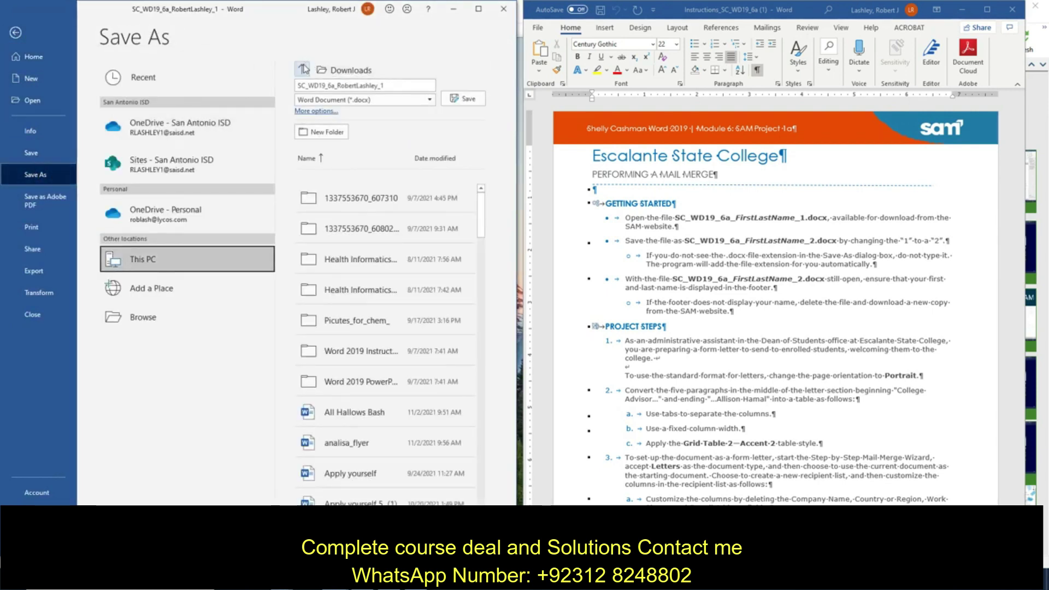
click(387, 83)
click(388, 83)
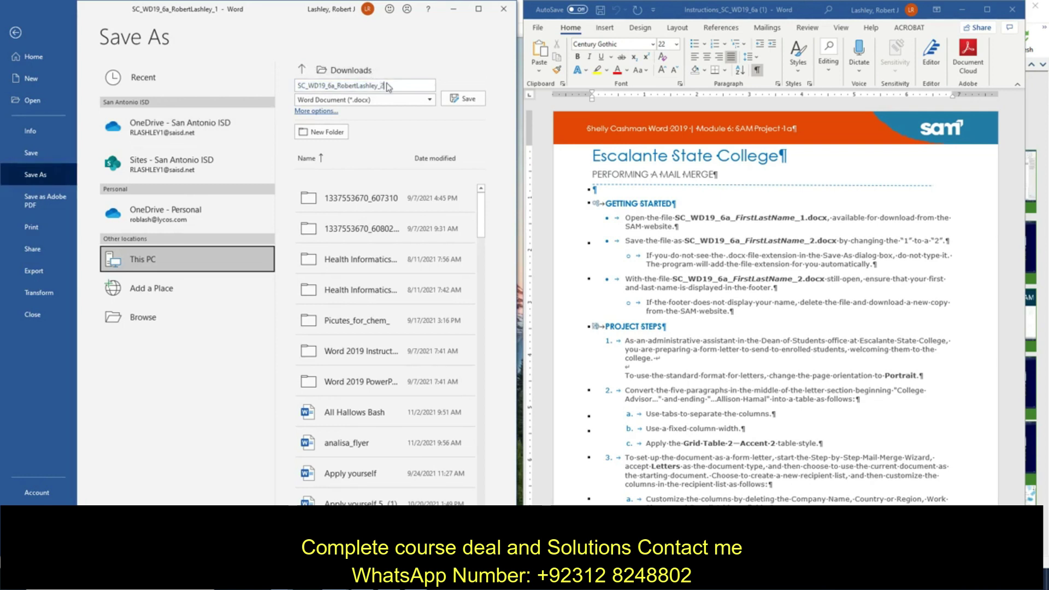
click(454, 97)
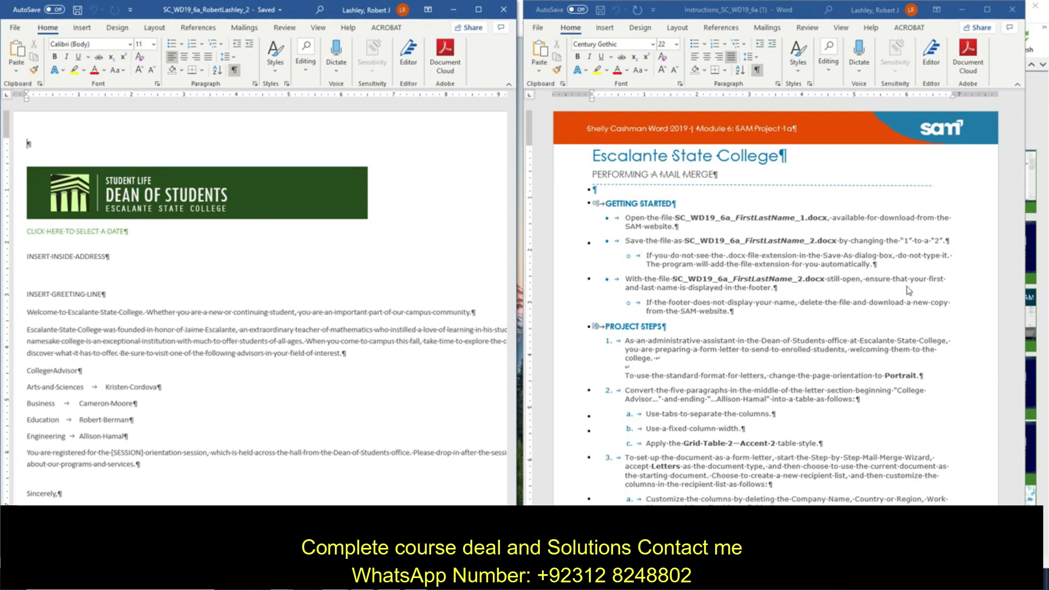
scroll(167, 283, down, 8)
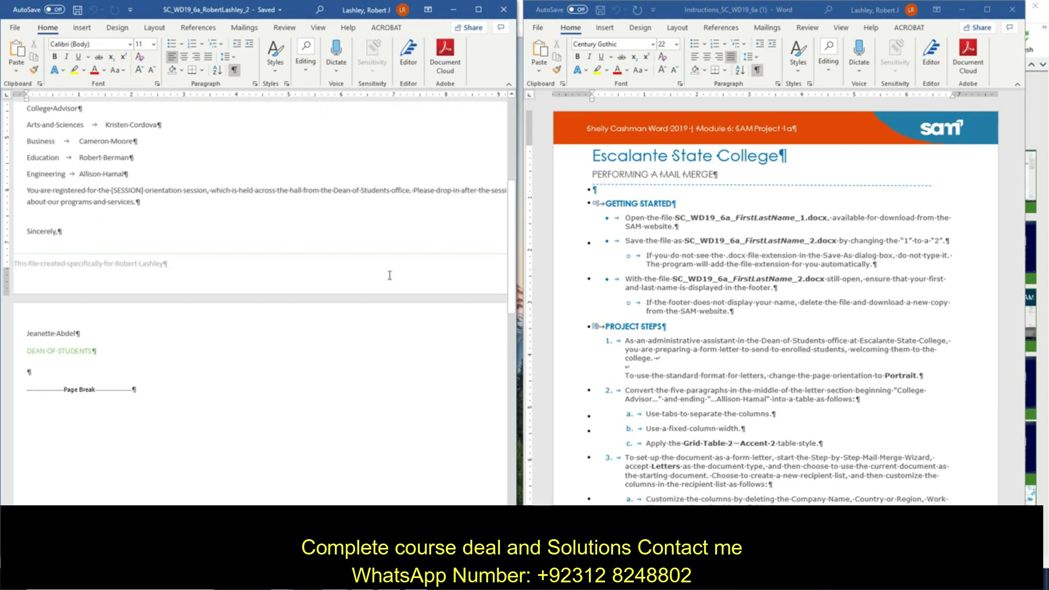
scroll(767, 293, down, 5)
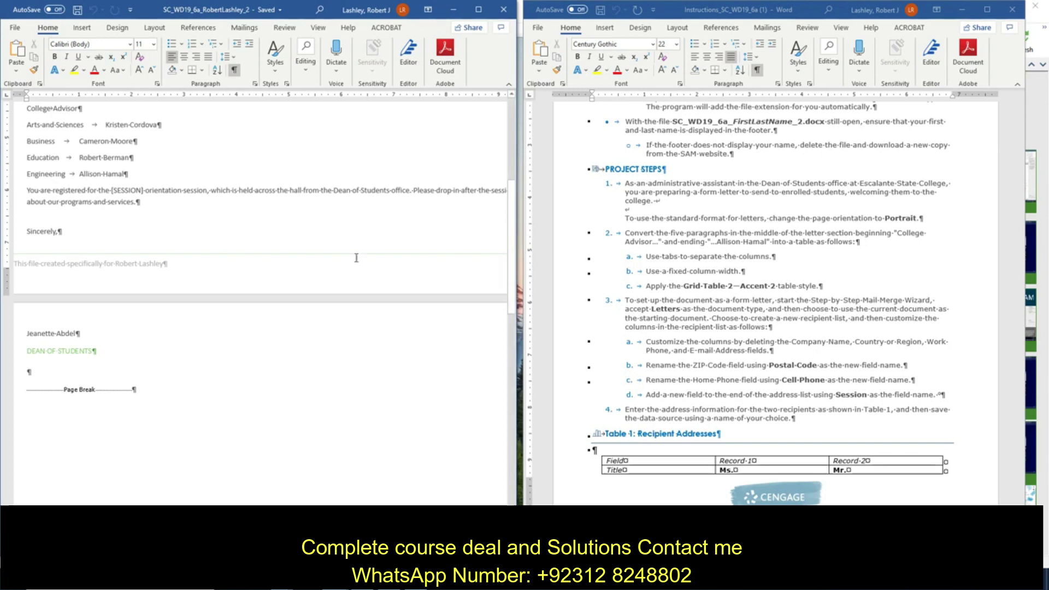
scroll(199, 123, up, 5)
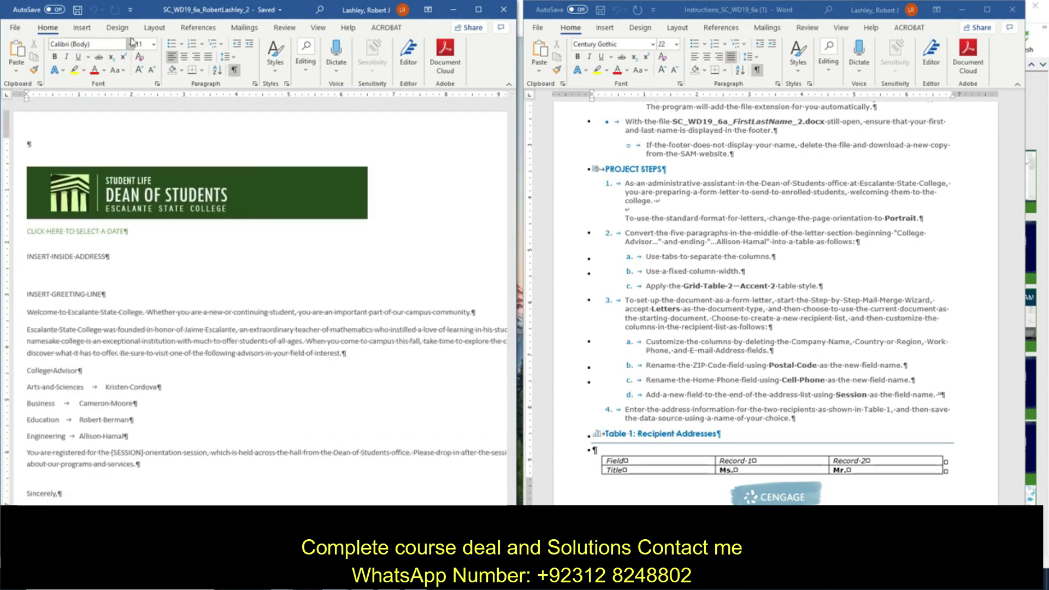
Step: Set the letter's page orientation to Portrait from the Layout tab
click(119, 28)
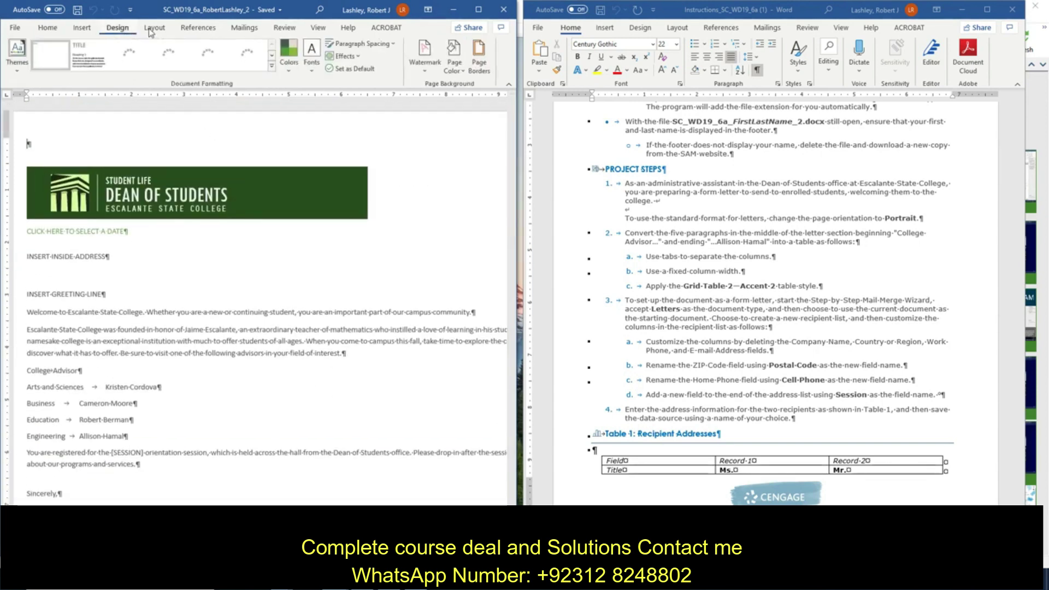
click(153, 28)
click(64, 44)
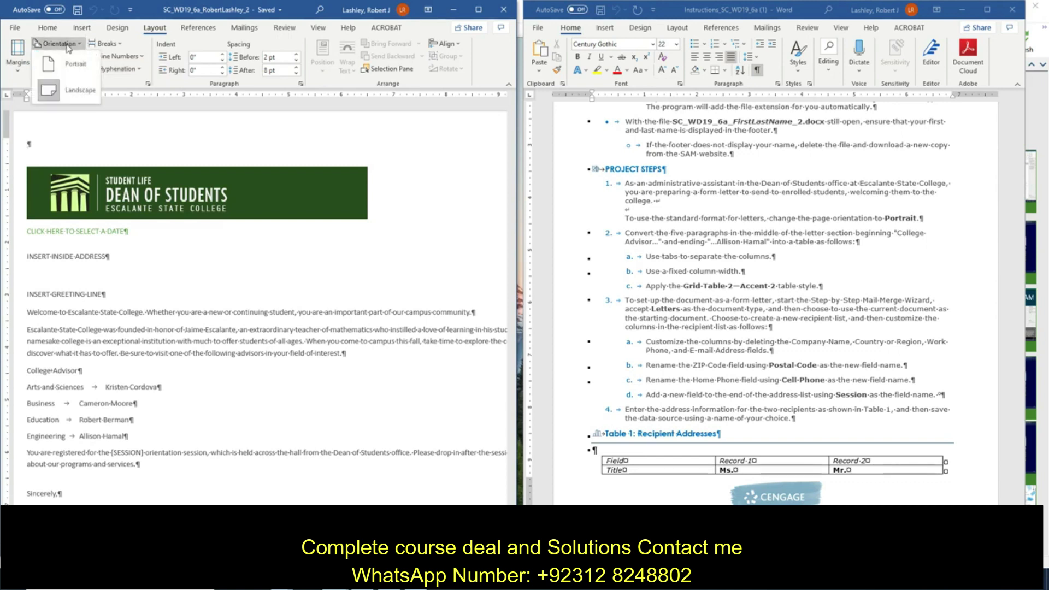
click(72, 65)
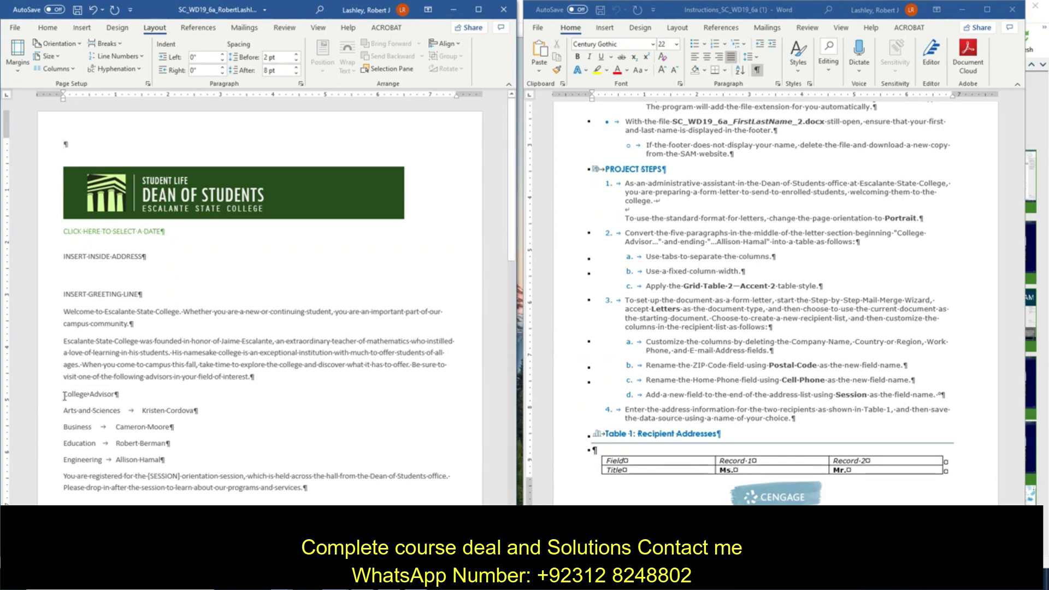
Step: Convert the five tab-separated College Advisor paragraphs into a 2-column table with fixed column width
drag(64, 396, 172, 462)
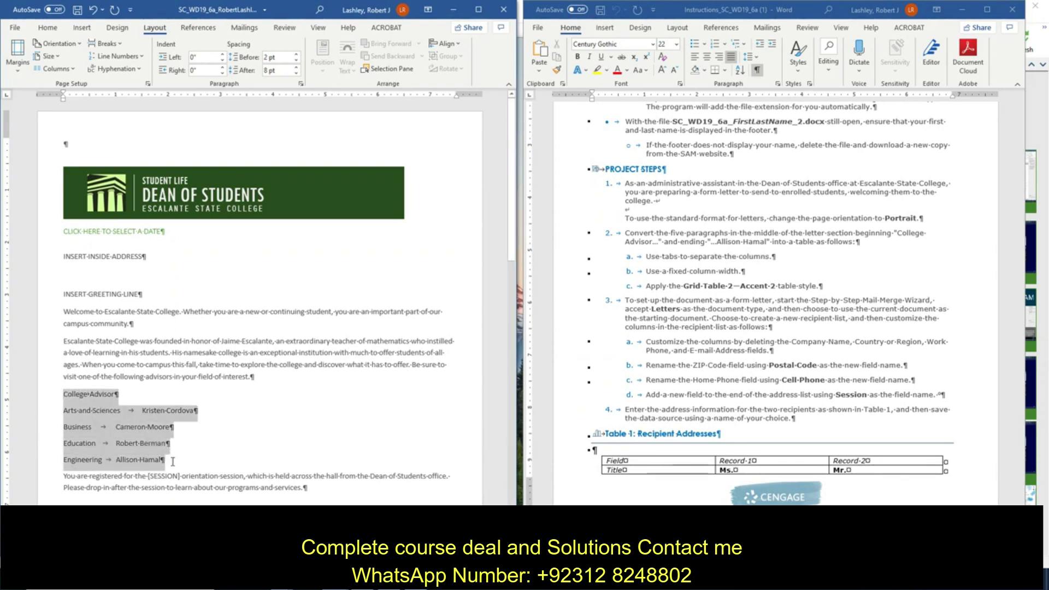
click(87, 31)
click(46, 70)
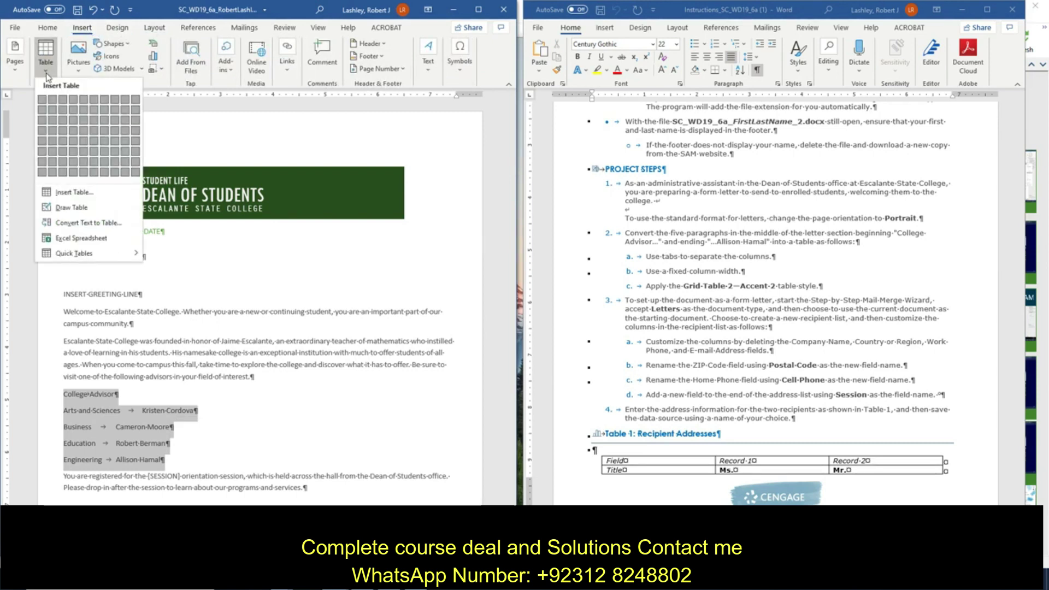
click(89, 223)
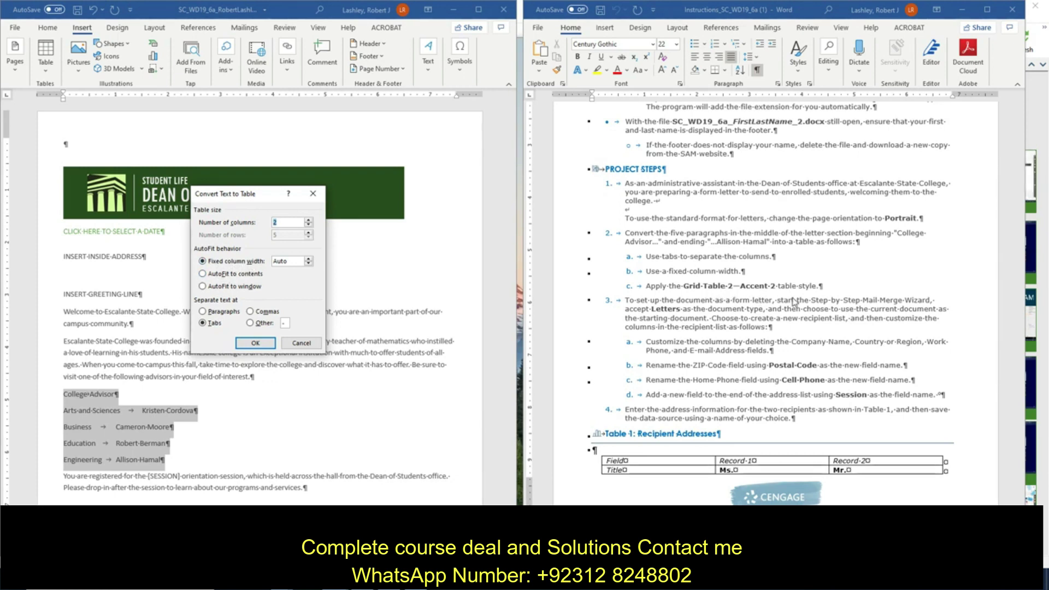
click(255, 342)
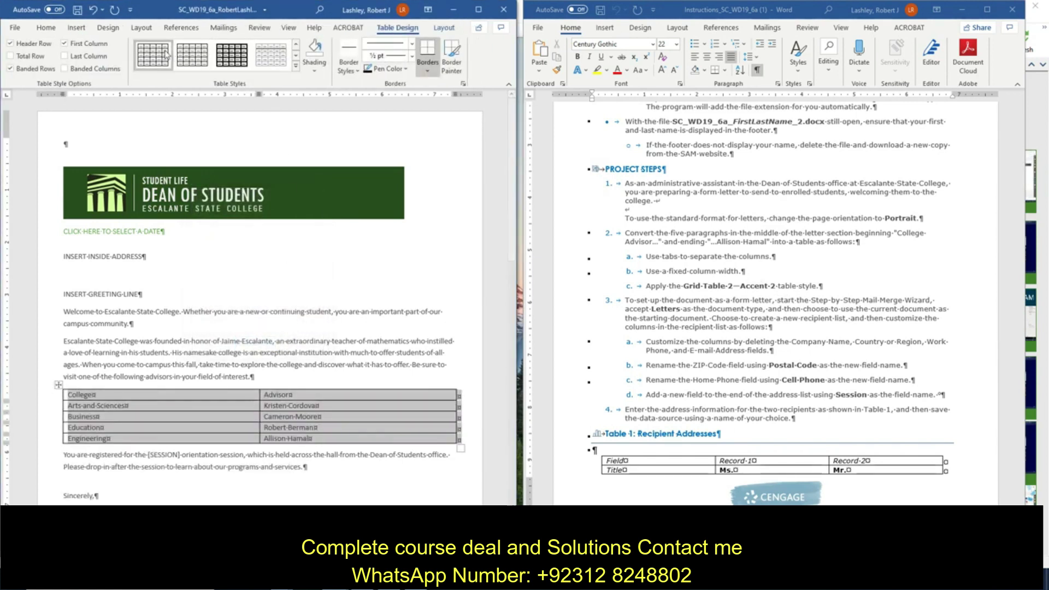
Step: Apply the Grid Table 2 - Accent 2 style to the College Advisor table, then click back into the letter
click(295, 66)
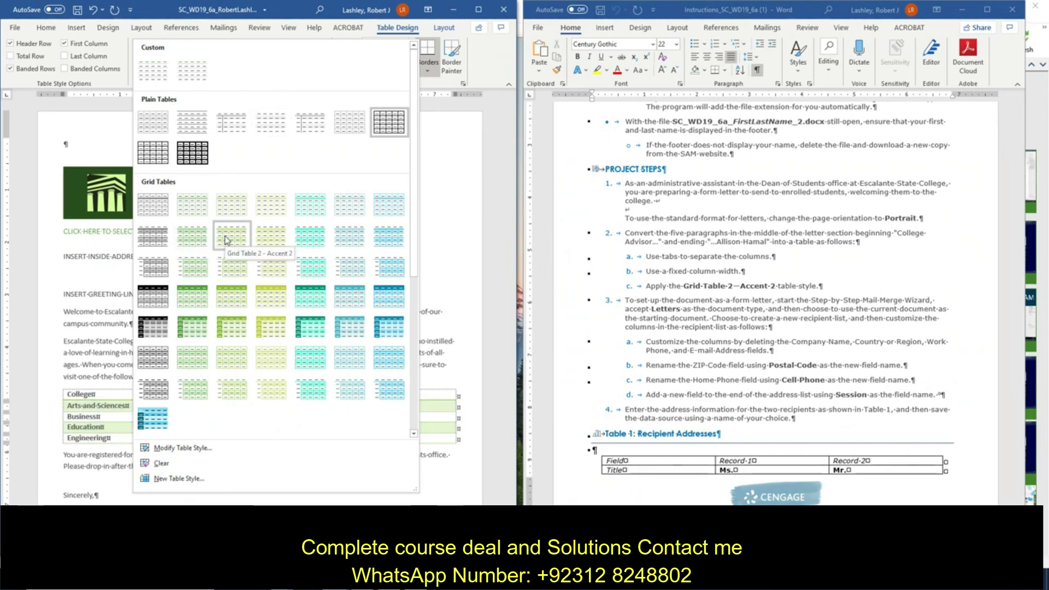
click(226, 241)
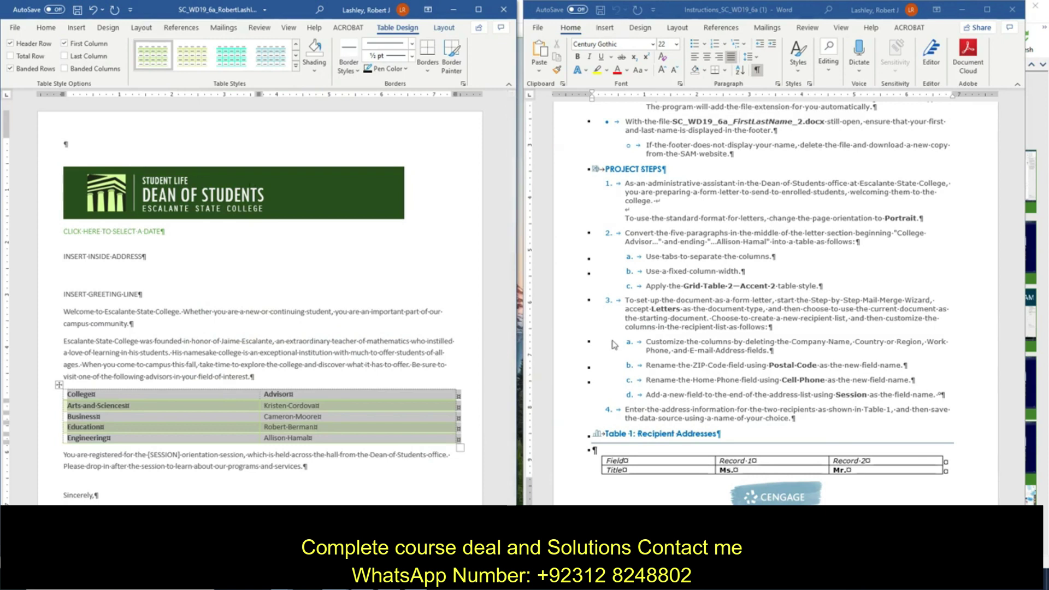
scroll(614, 344, down, 4)
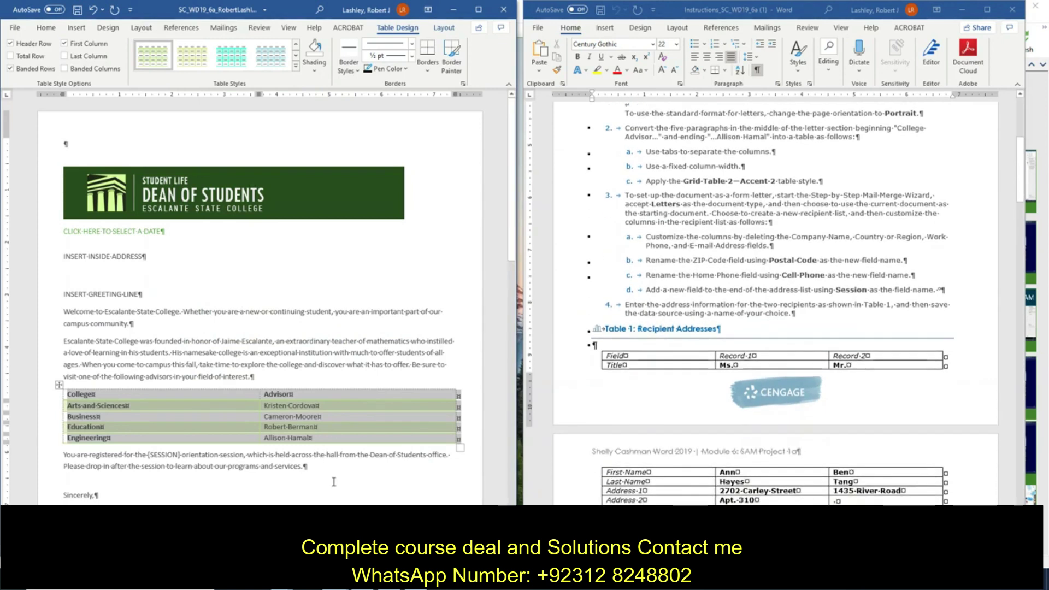
click(333, 481)
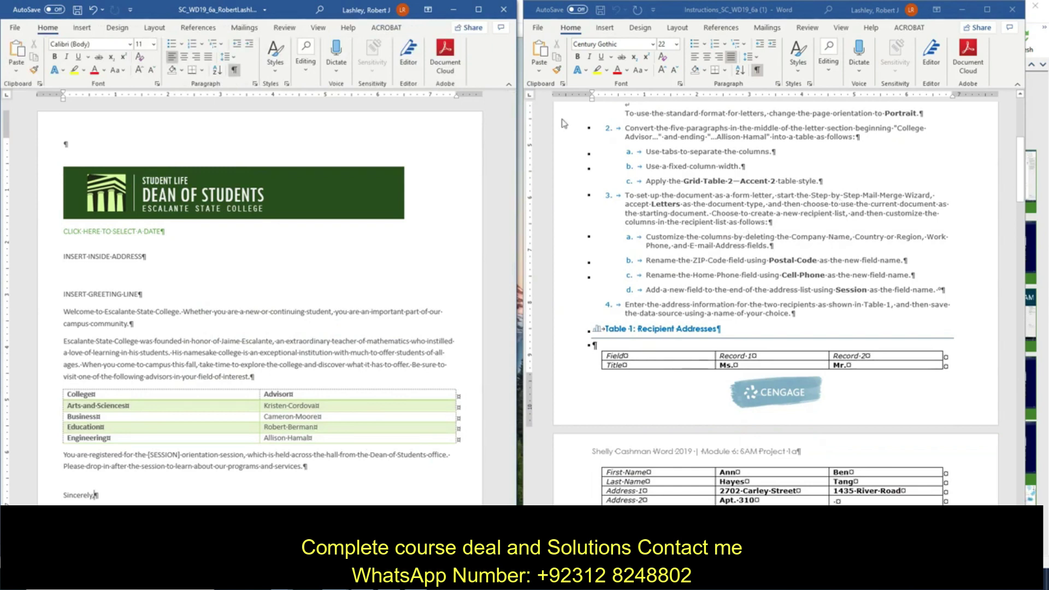
Step: Run the Mail Merge wizard for letters on the current document and create a new recipient list
click(245, 27)
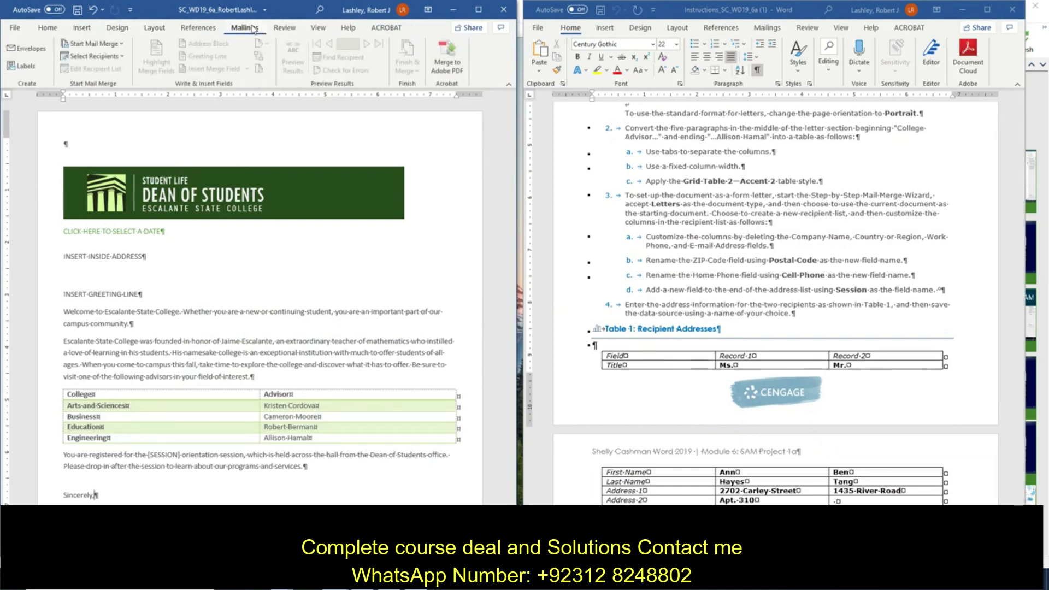
click(92, 44)
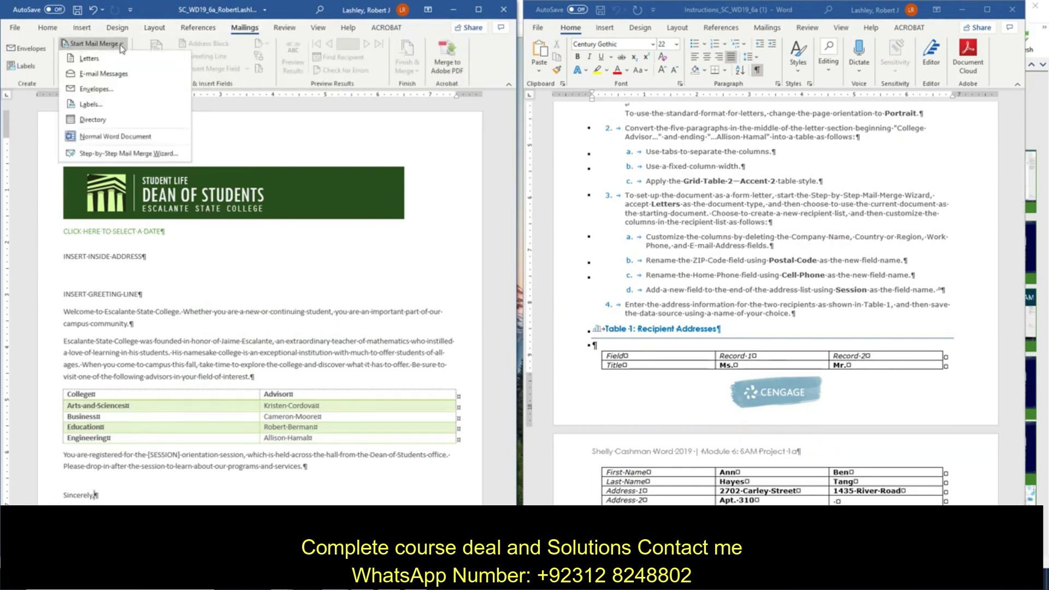
click(124, 154)
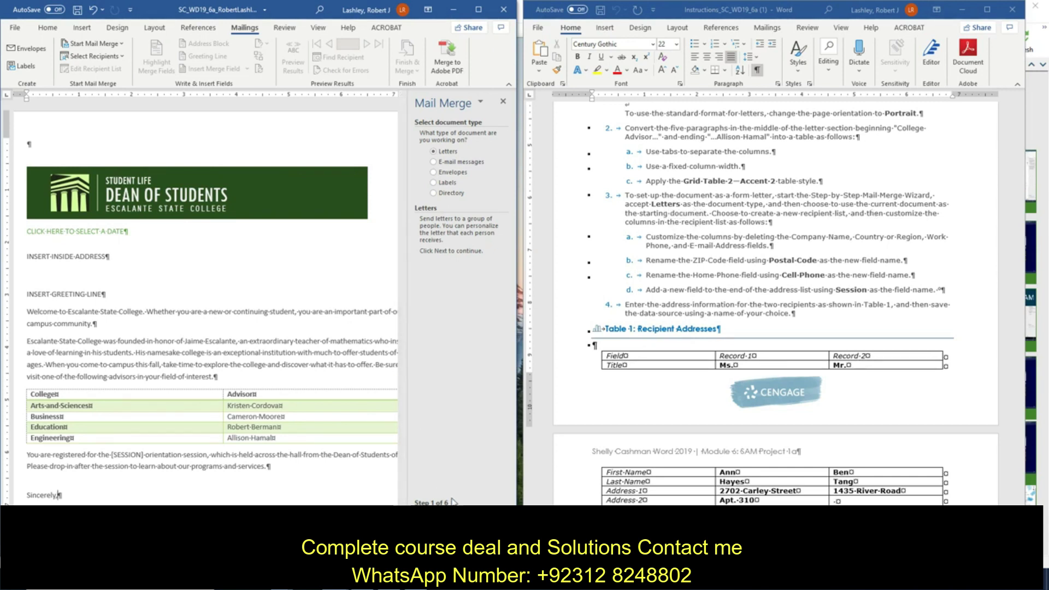
click(439, 516)
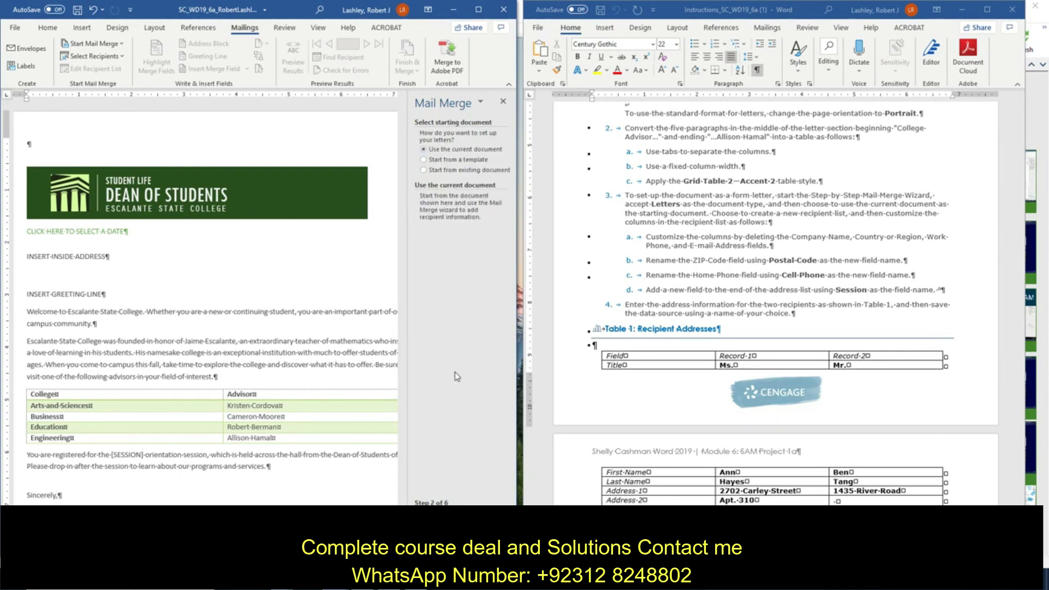
click(440, 516)
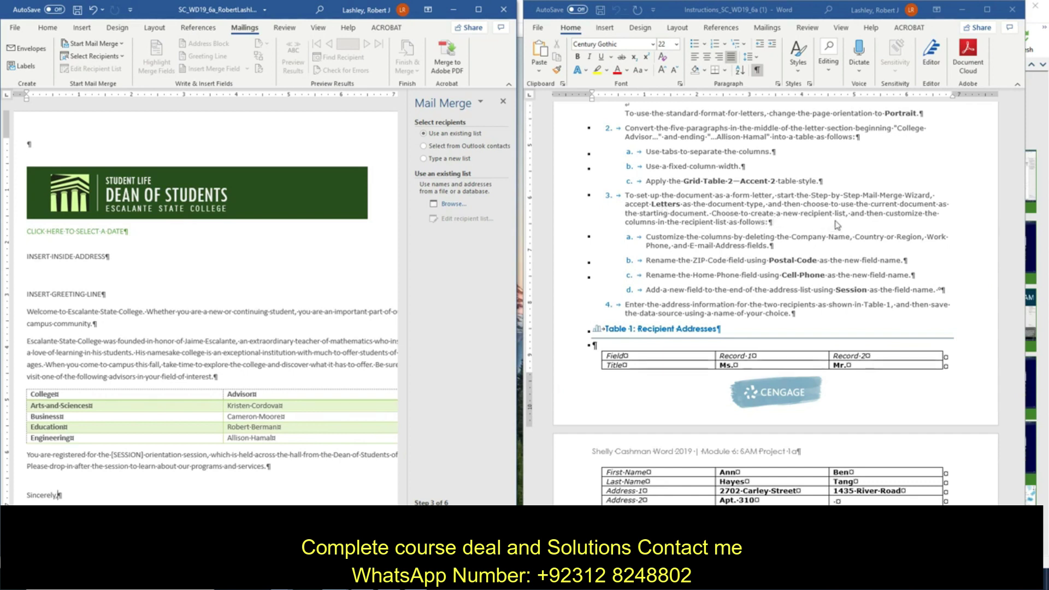
click(447, 159)
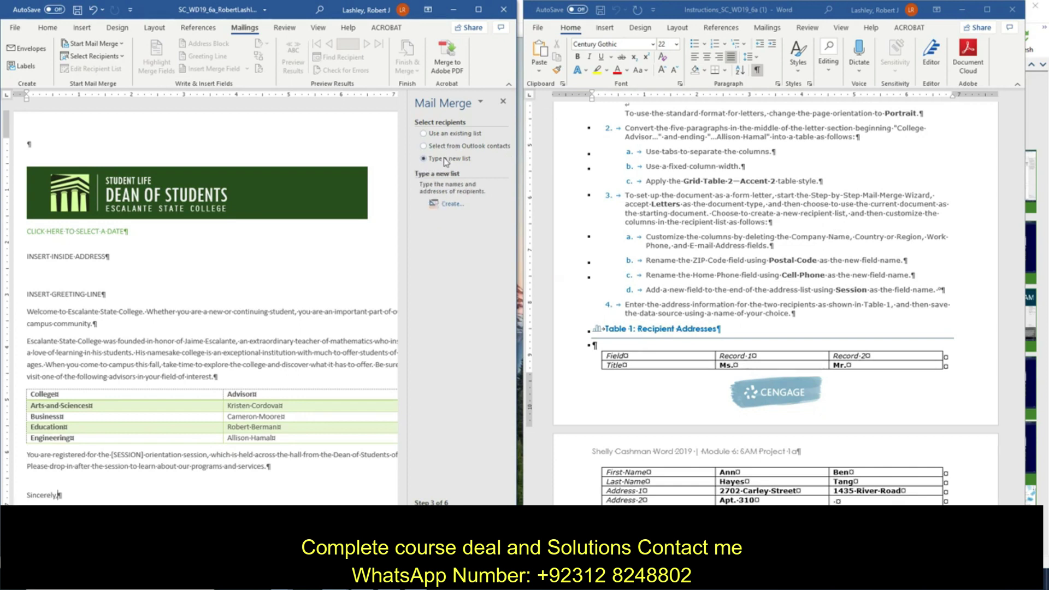
click(451, 204)
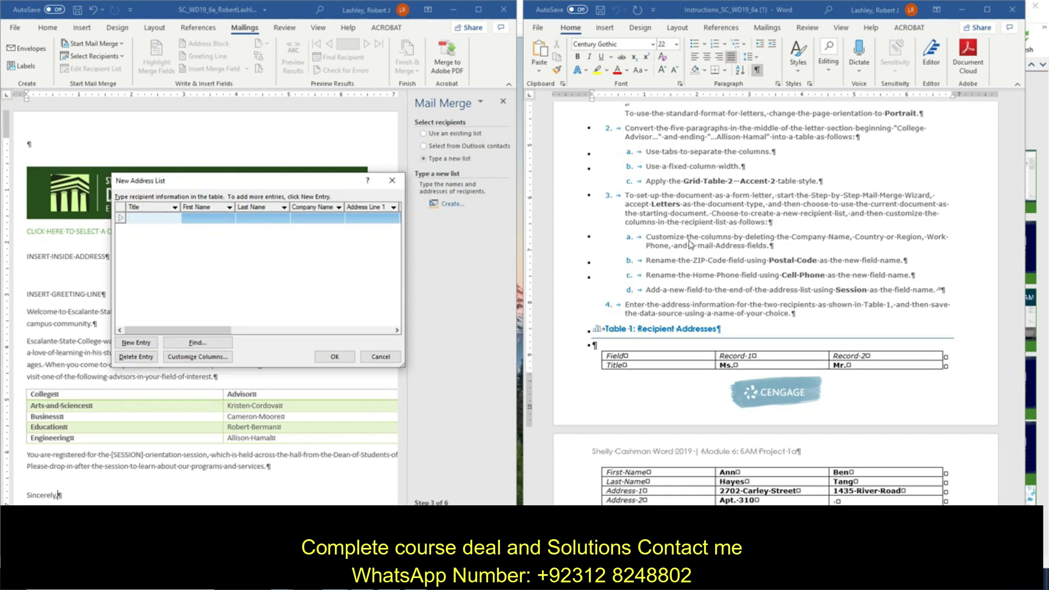
Step: In Customize Address List, delete the Company Name and Country or Region fields
click(208, 356)
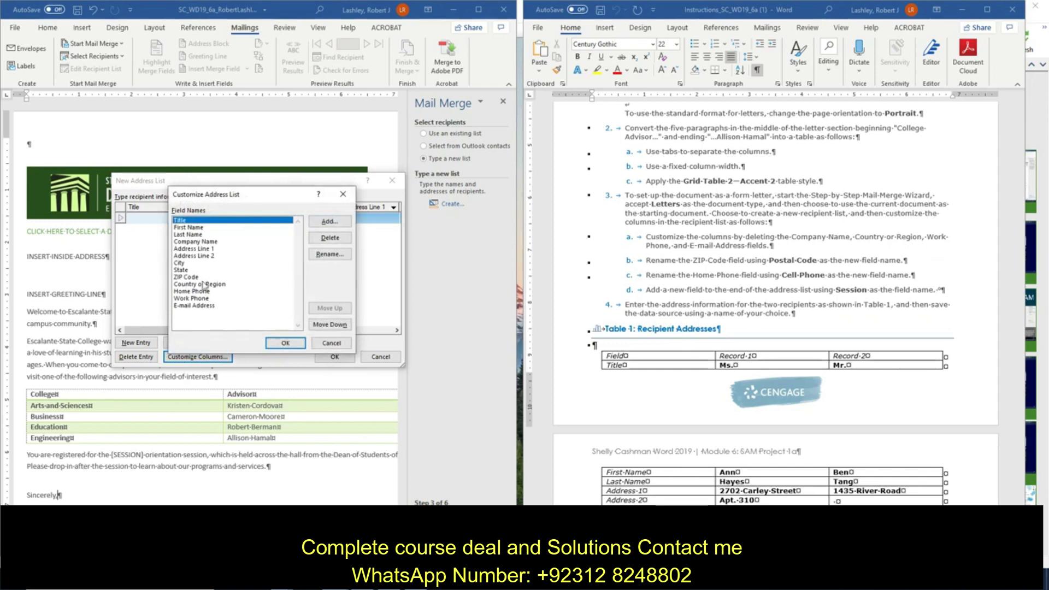
click(206, 241)
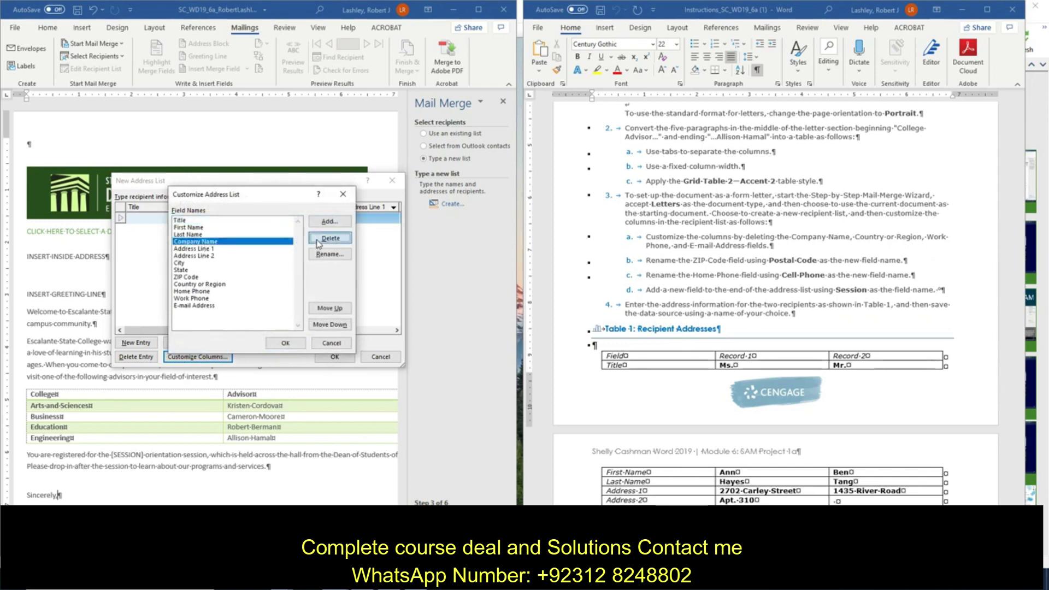
click(319, 244)
click(507, 322)
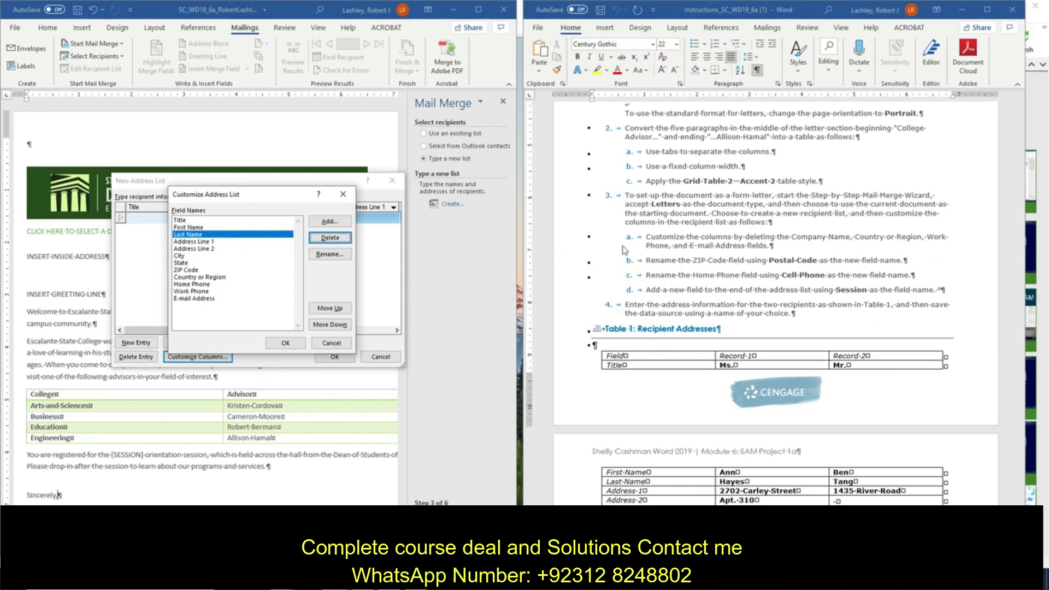
click(200, 277)
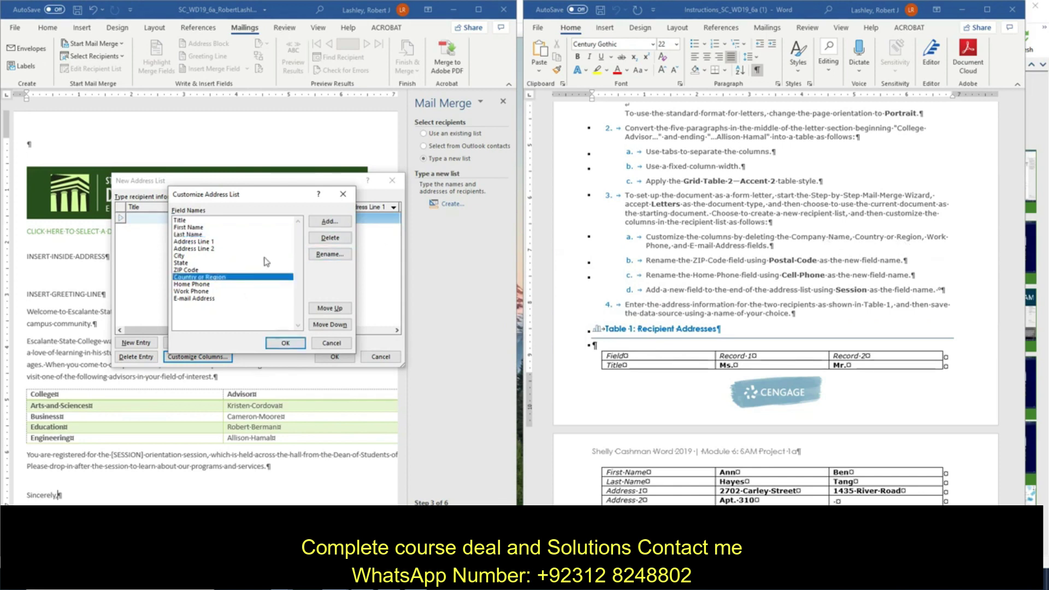
click(322, 237)
click(505, 319)
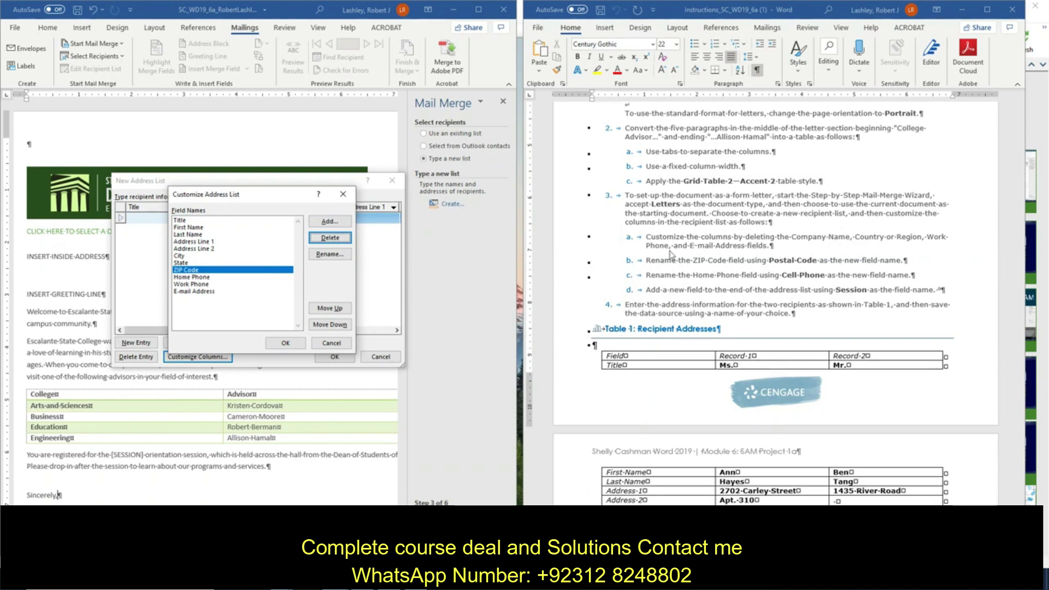
Step: Delete the Work Phone and E-mail Address fields as well
click(199, 284)
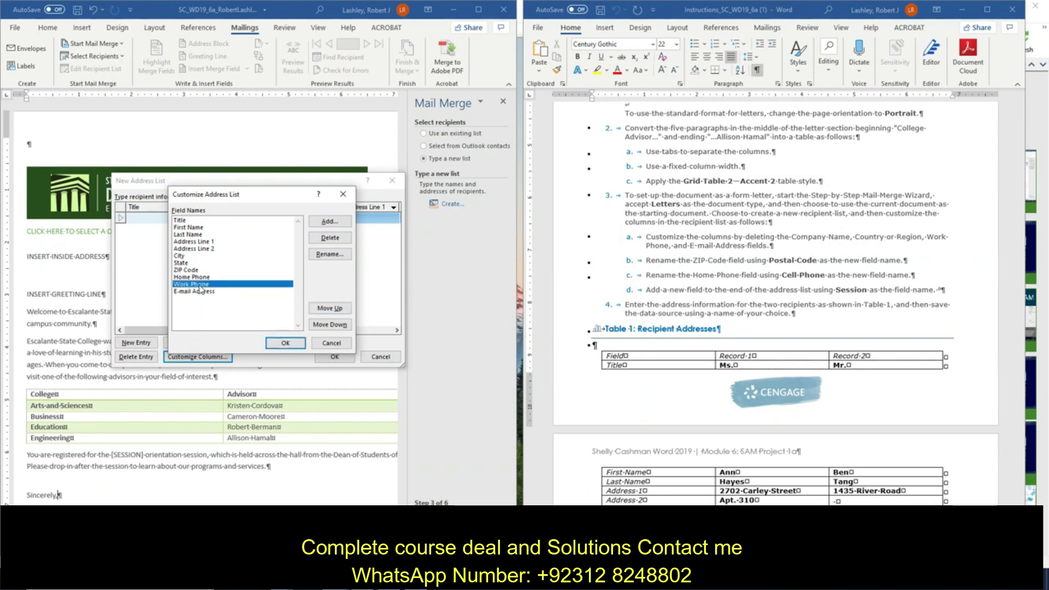
click(343, 241)
click(507, 320)
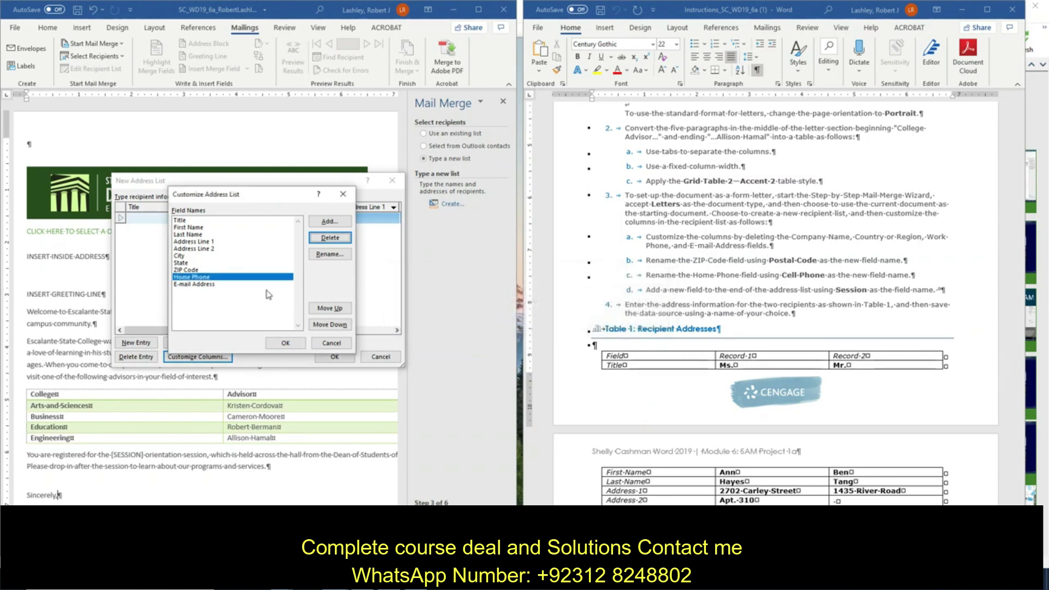
click(219, 285)
click(322, 239)
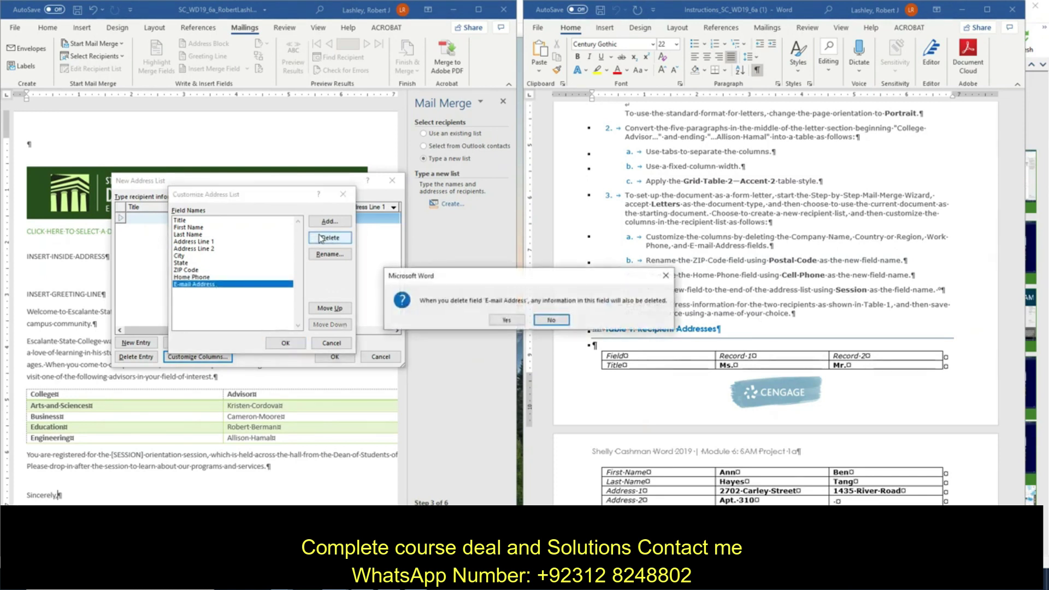
click(506, 321)
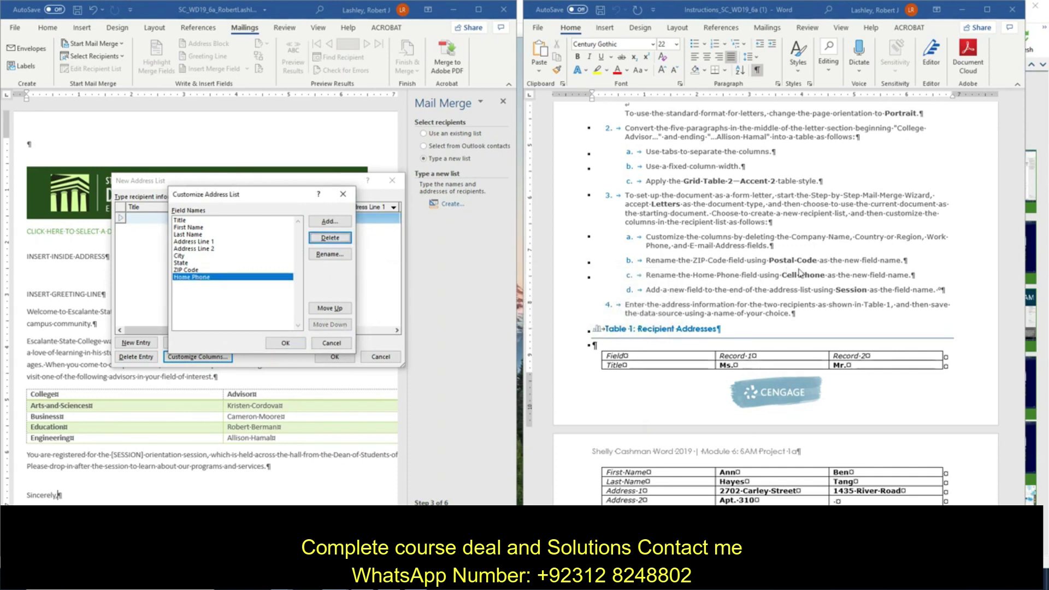
click(200, 270)
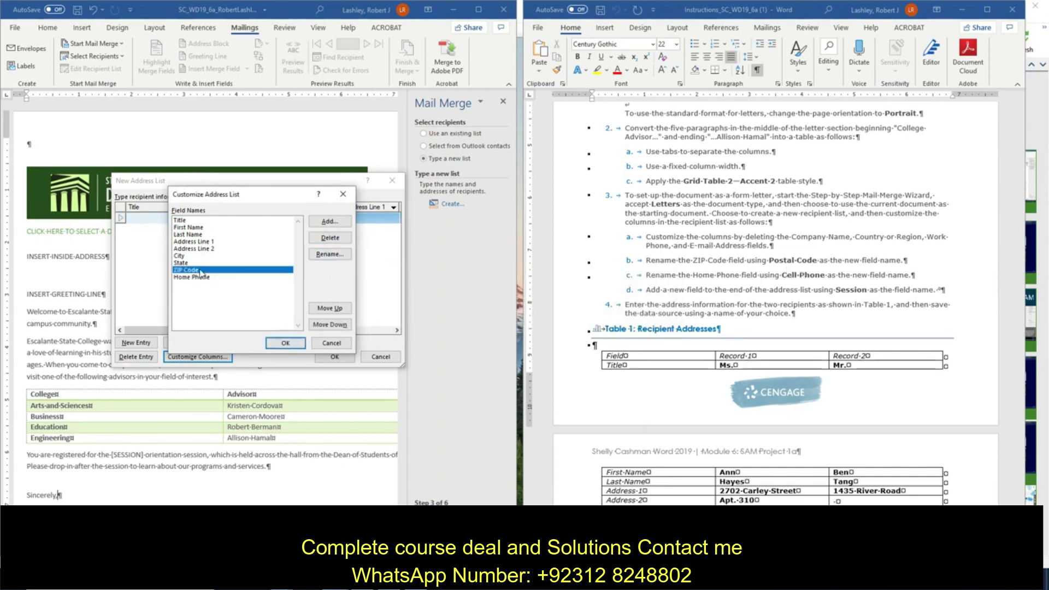
Step: Rename the ZIP Code field to Postal Code
click(330, 254)
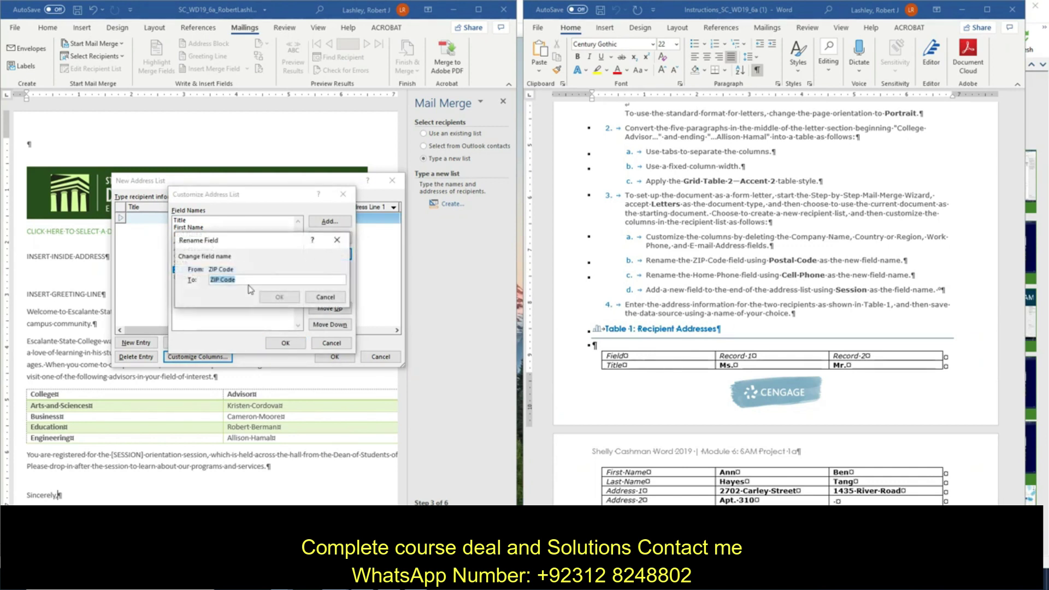
text(Pos)
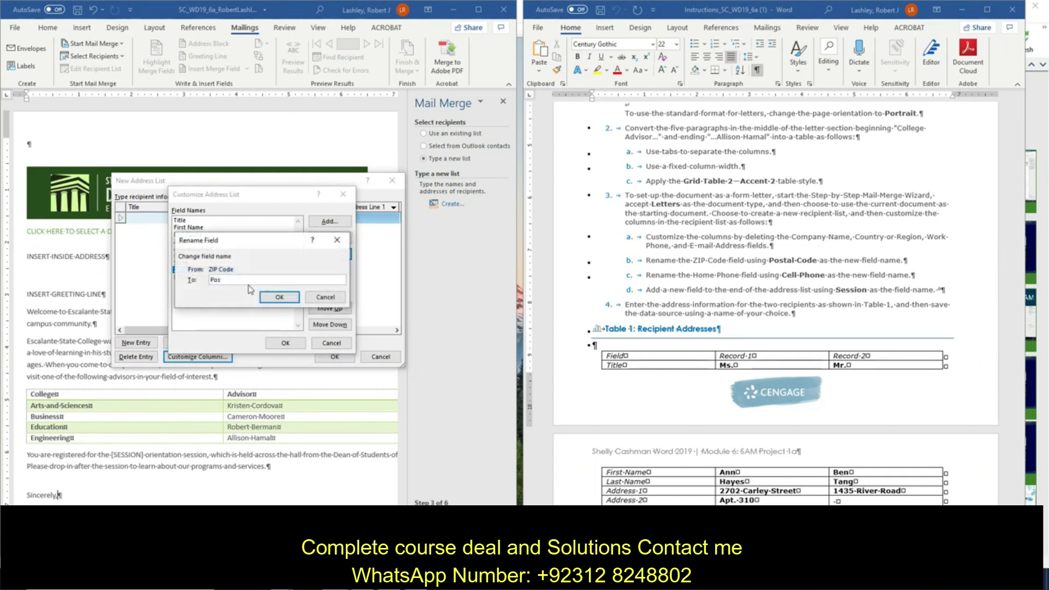
text(tal Code)
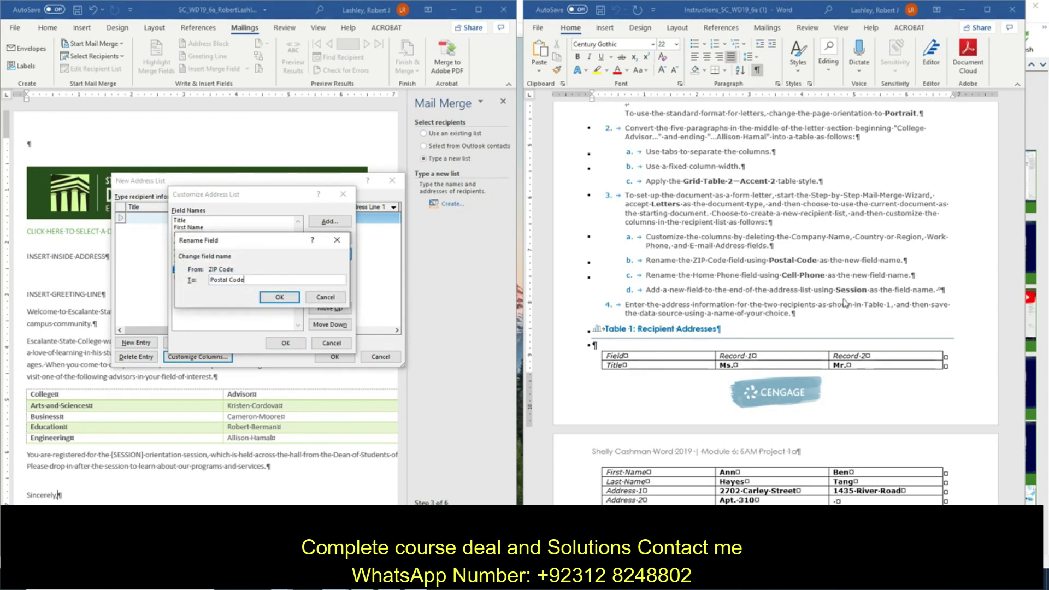
click(280, 297)
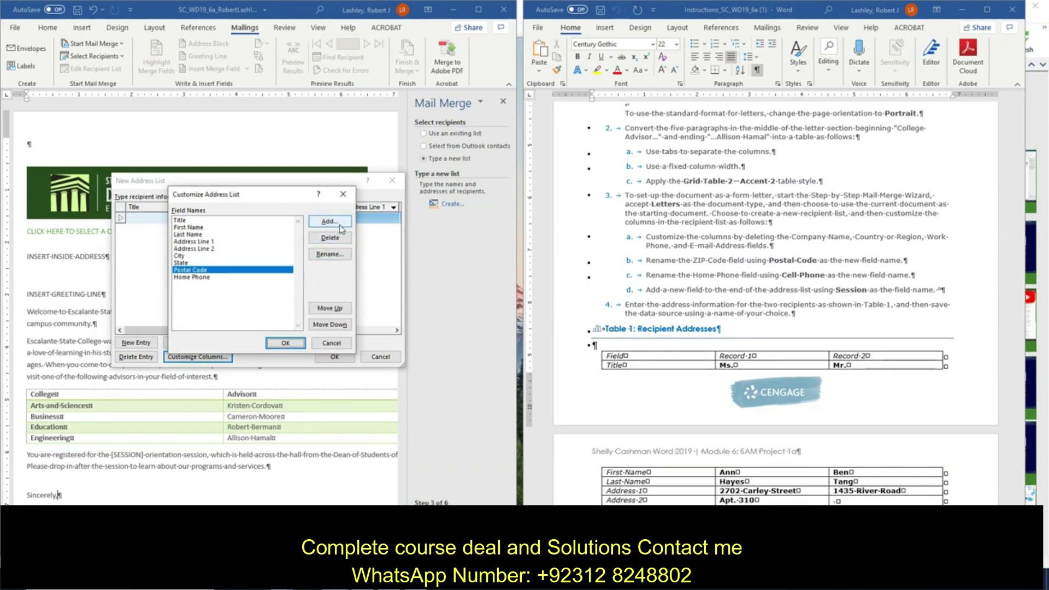
Step: Add a Session field at the end of the list and return to the New Address List
click(273, 277)
click(330, 222)
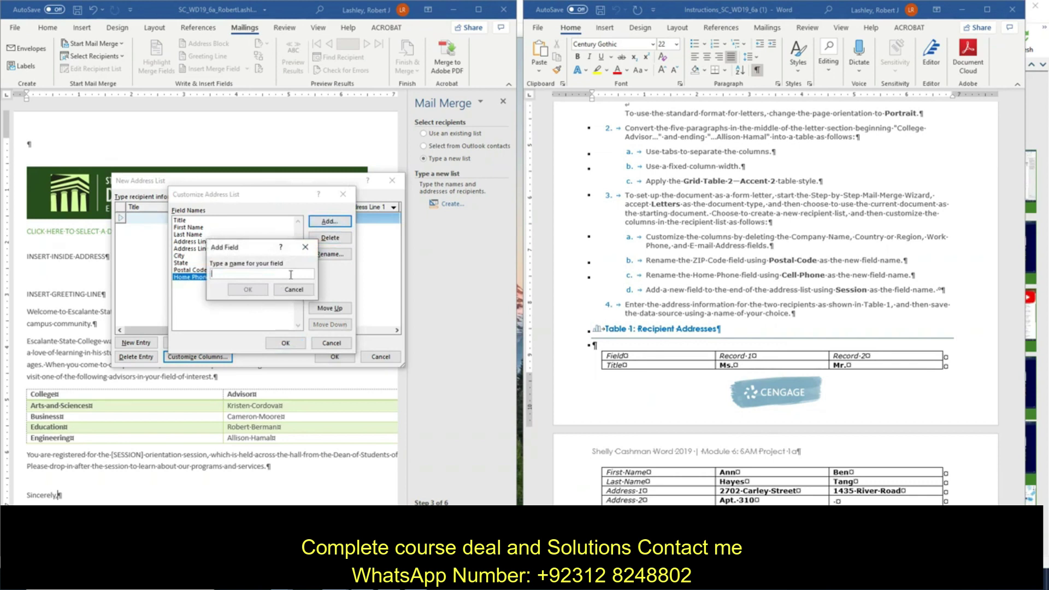
text(Session)
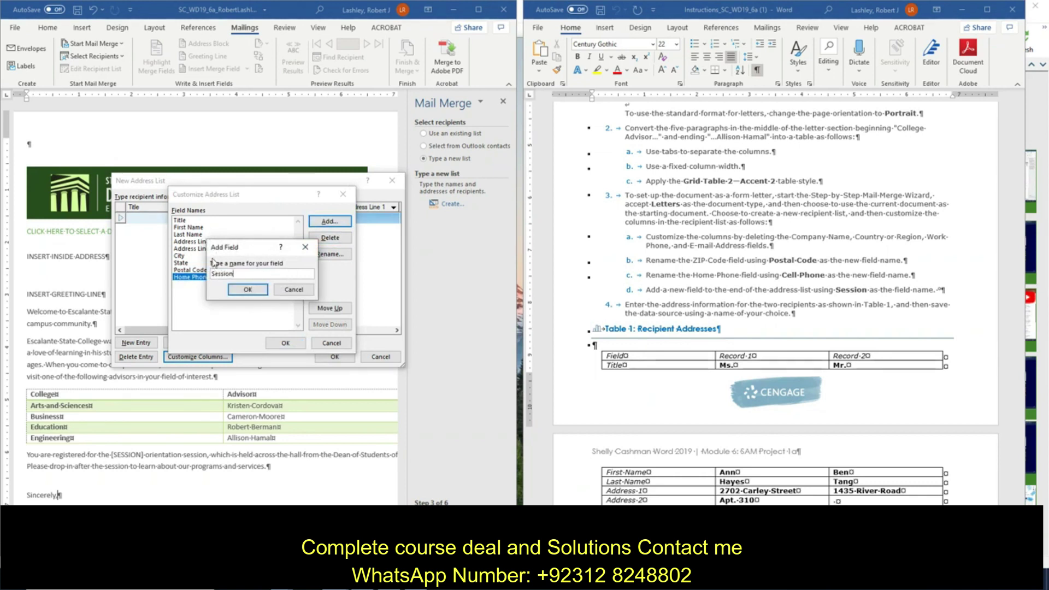
click(247, 290)
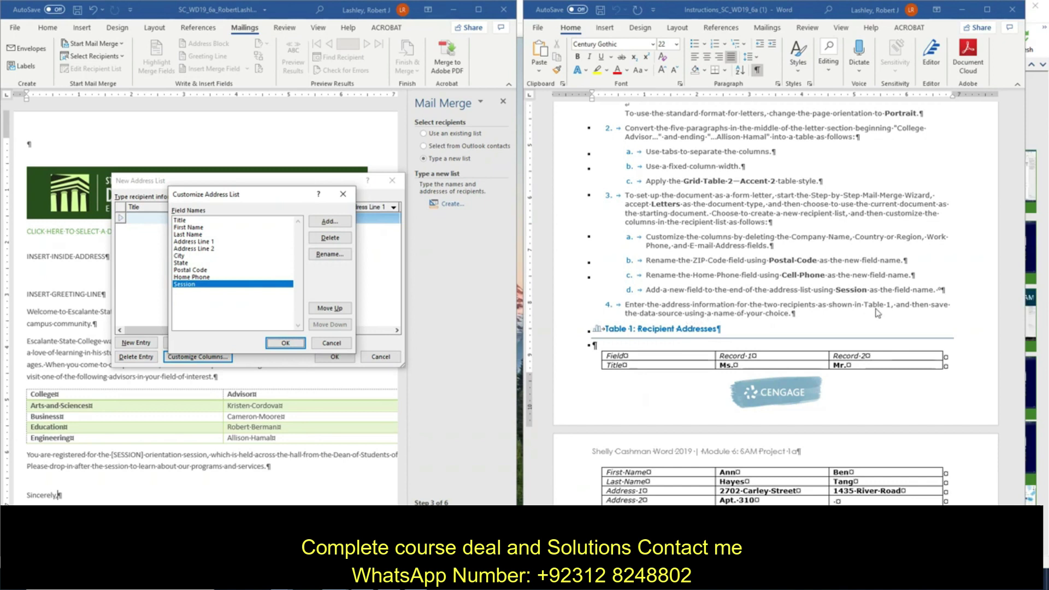
click(282, 343)
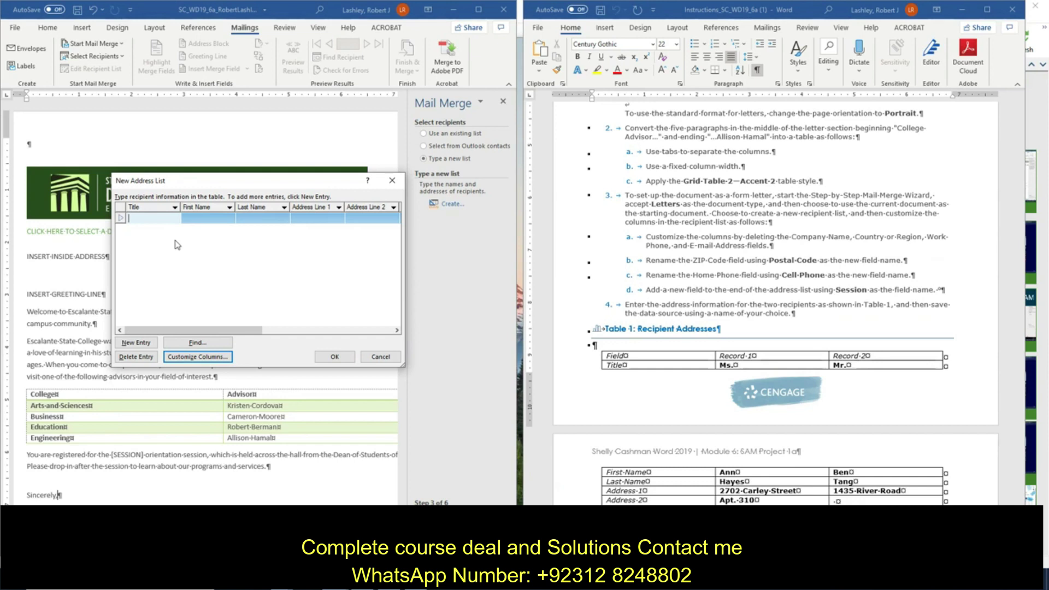
Step: Enter the first recipient's last name, street address, apartment number and city in the first row
key(Tab)
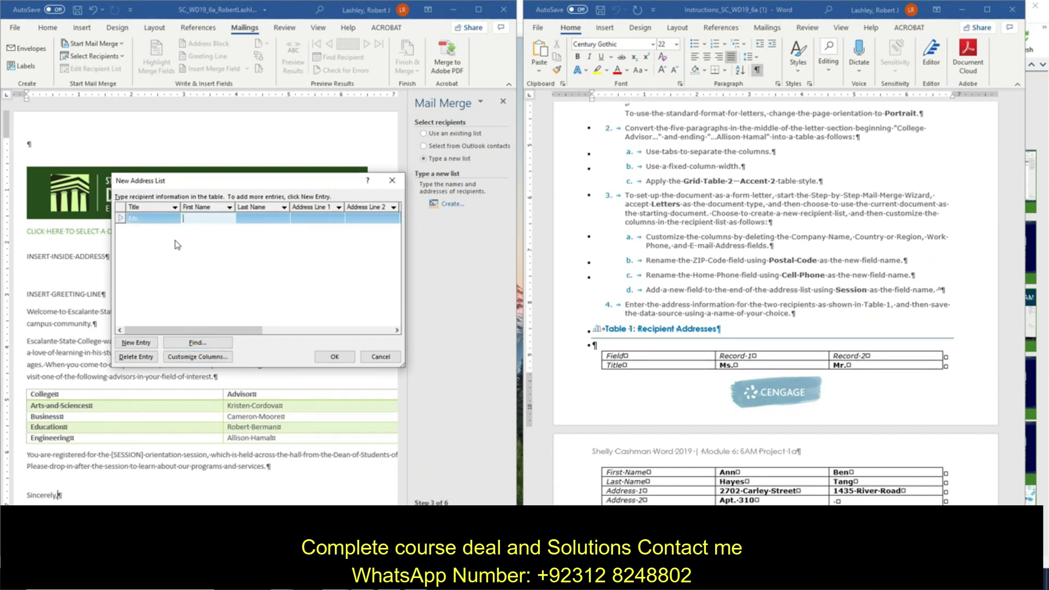
key(Tab)
text(Hay)
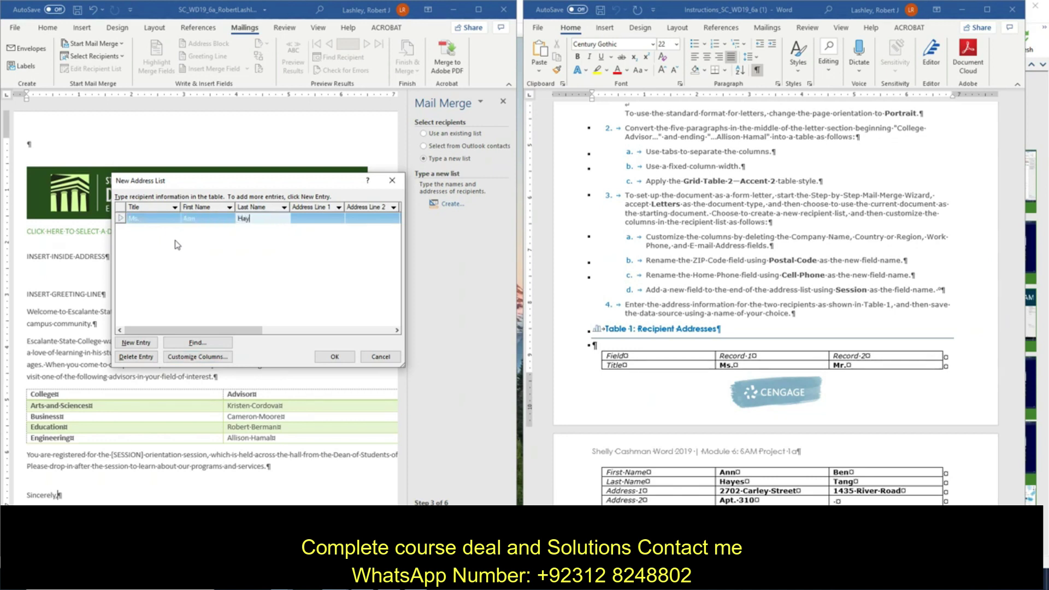
text(es)
key(Tab)
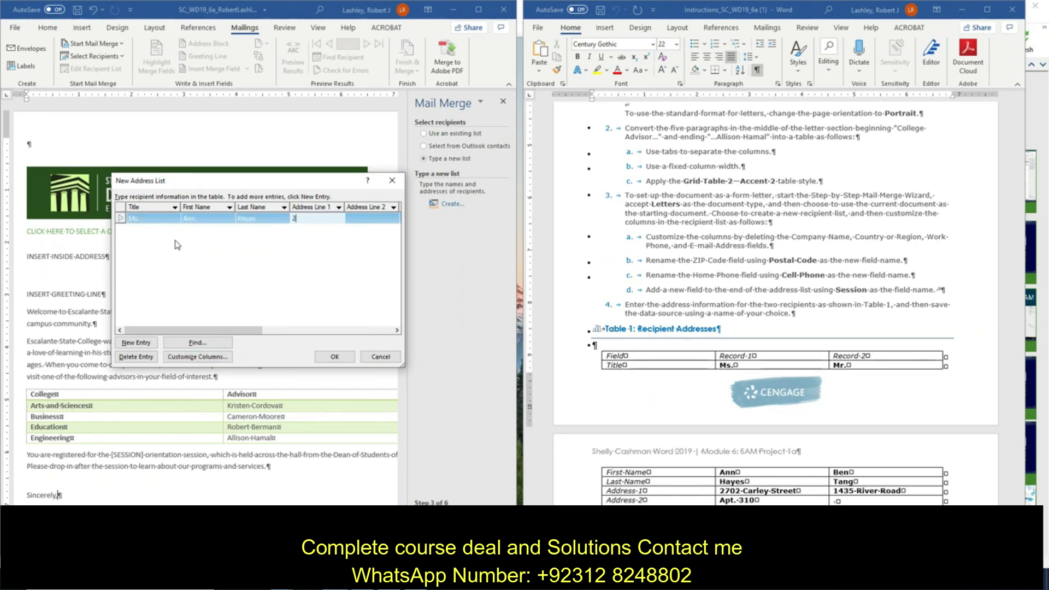
key(Tab)
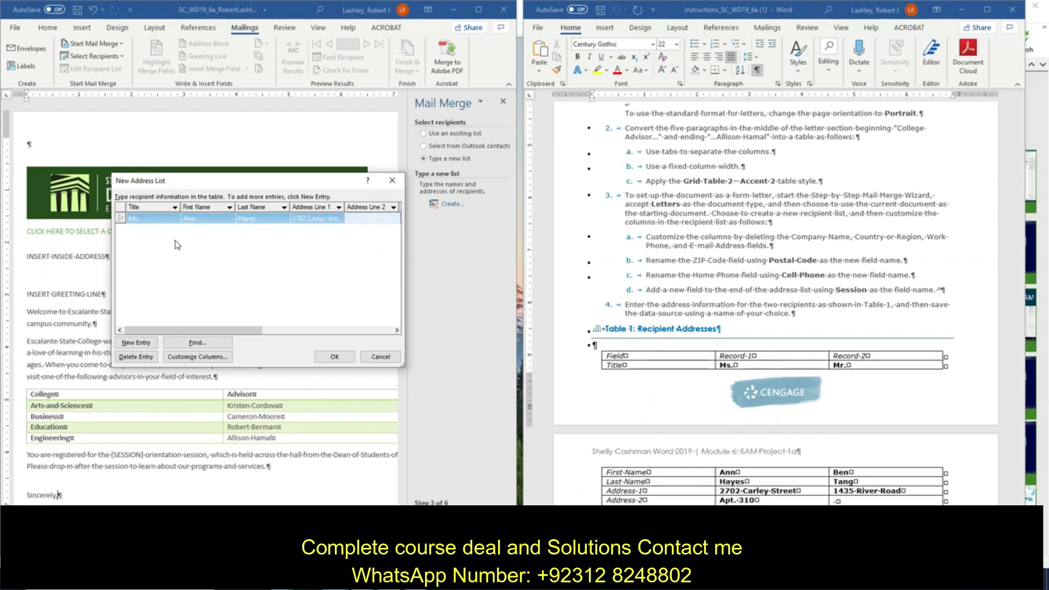
text(Apt. 310)
key(Tab)
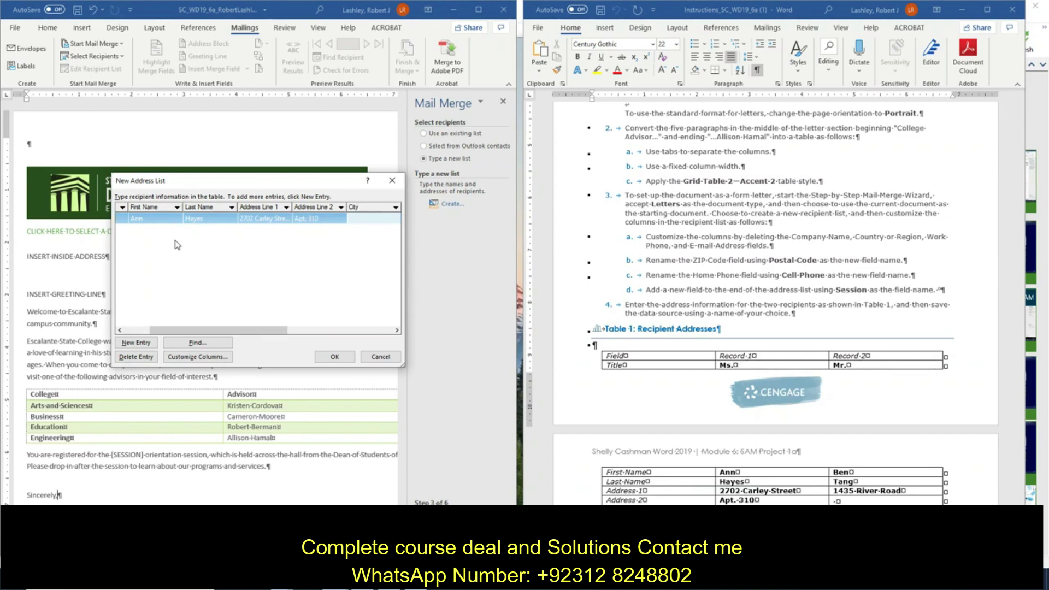
text(Chicago)
Step: Fill in the first recipient's state, postal code and home phone, correcting the phone number's format
key(Tab)
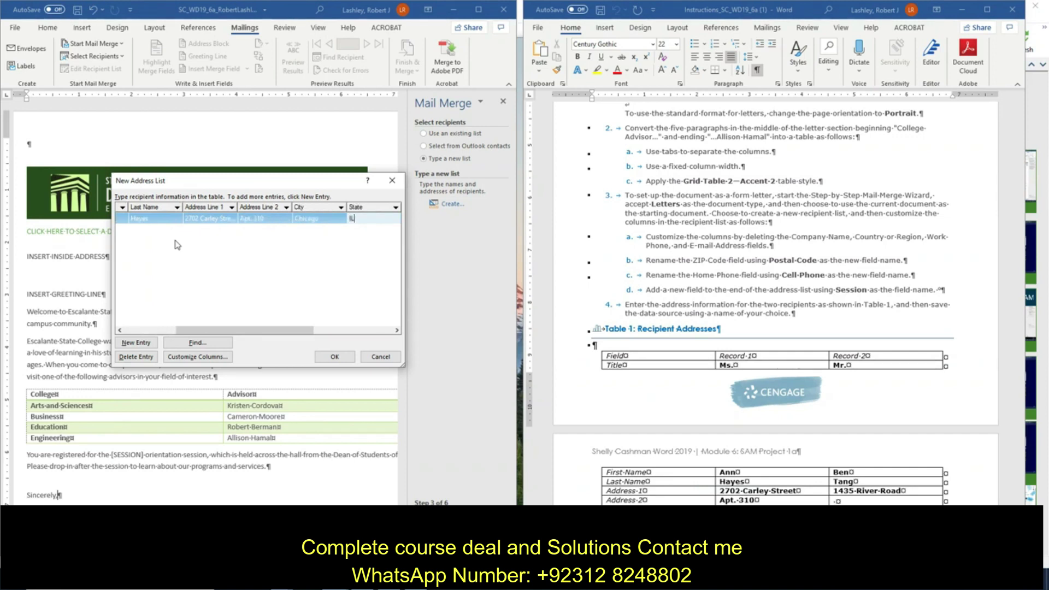
text(IL)
key(Tab)
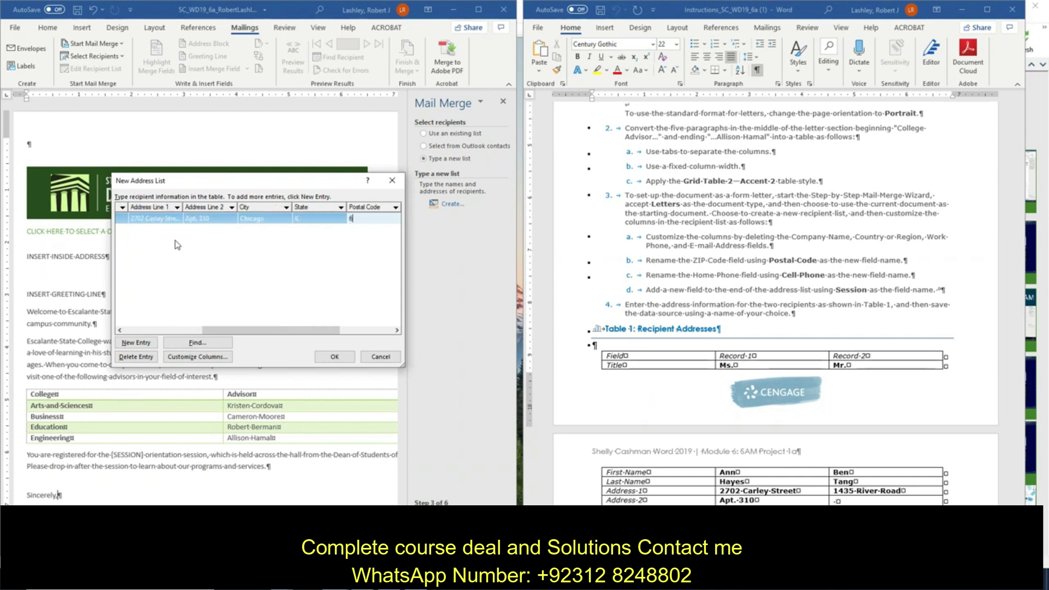
text(60290)
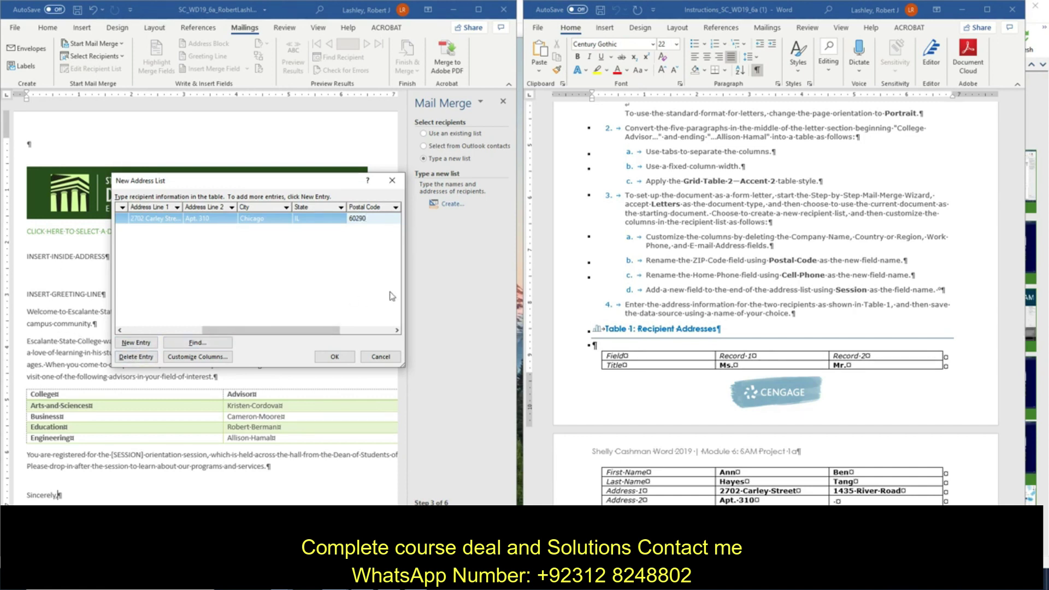
key(Tab)
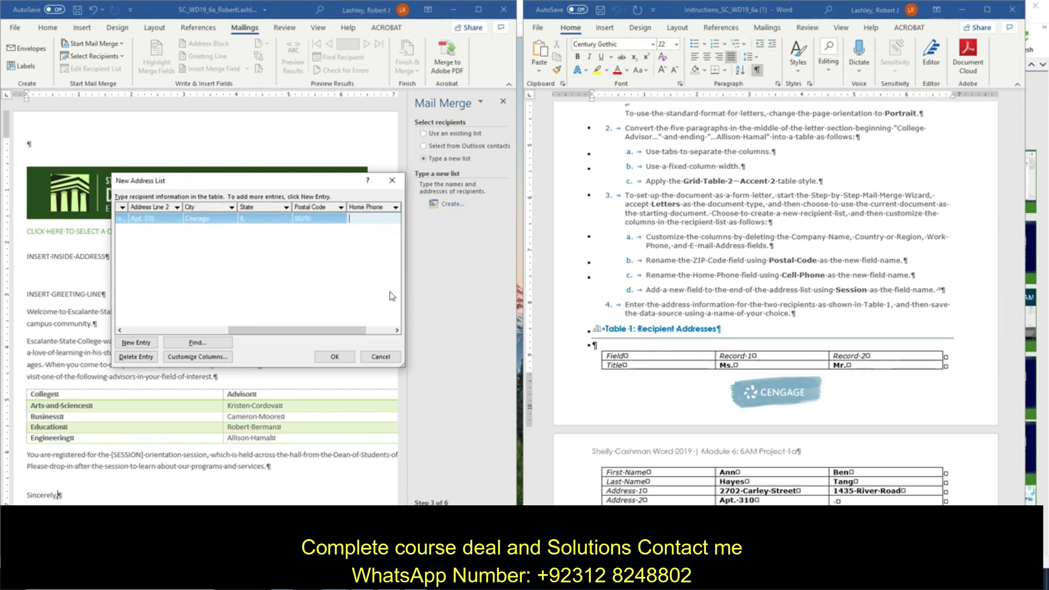
text(77)
text(3-)
text(555-)
text(1028)
key(Left)
key(Left)
key(Left)
key(Left)
text(()
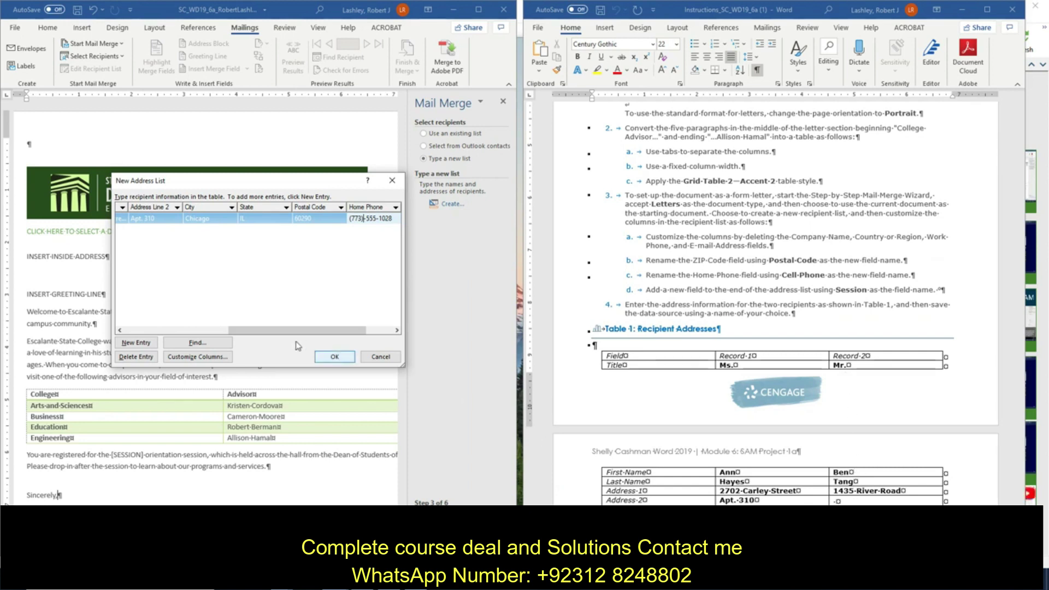
drag(254, 330, 313, 338)
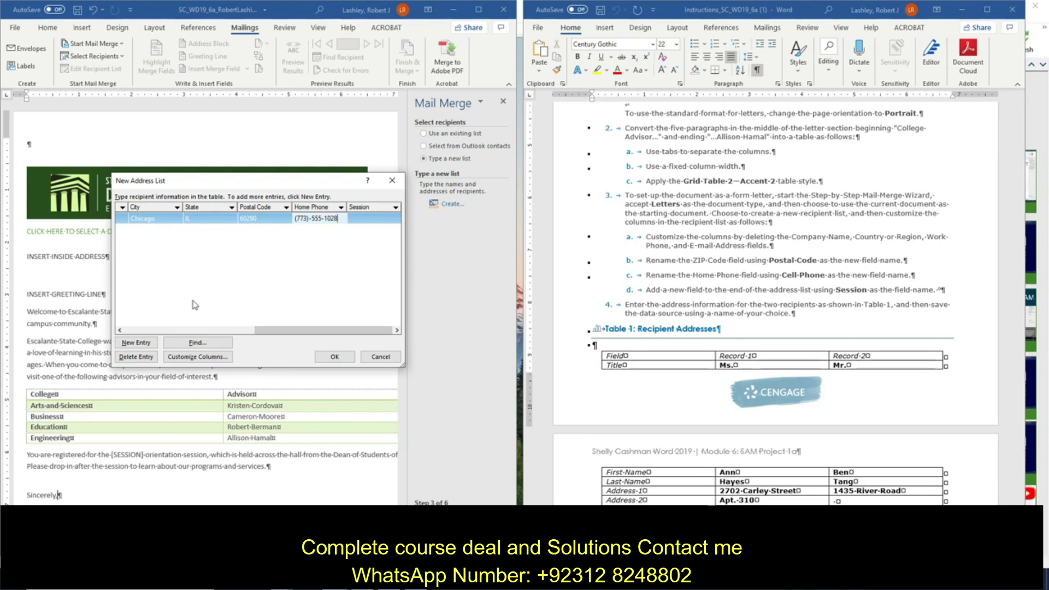
drag(273, 331, 140, 334)
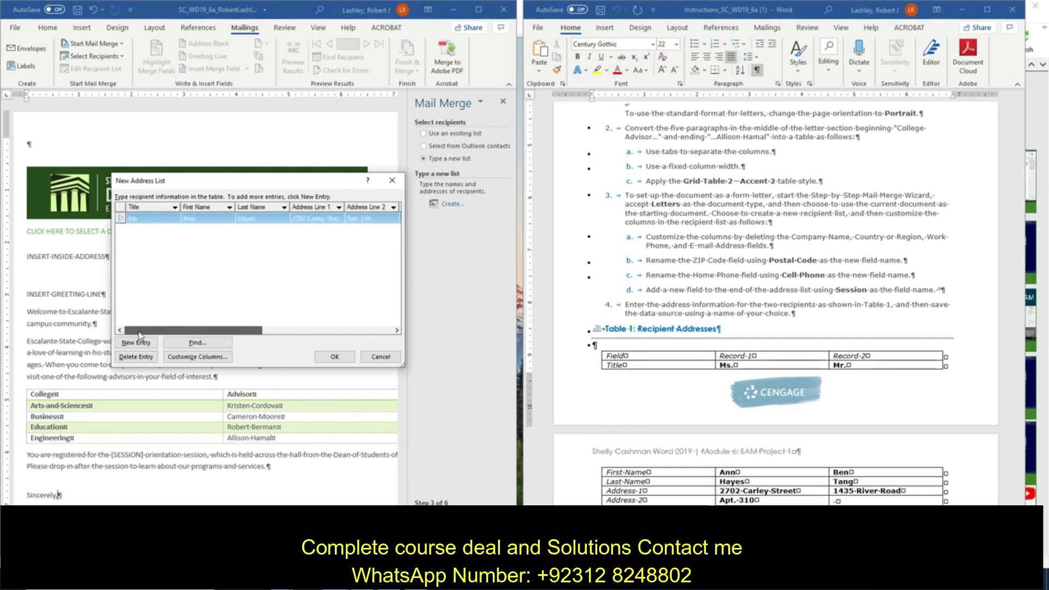
Step: Add a second entry with title Mr., plus the recipient's first name and street address
click(136, 342)
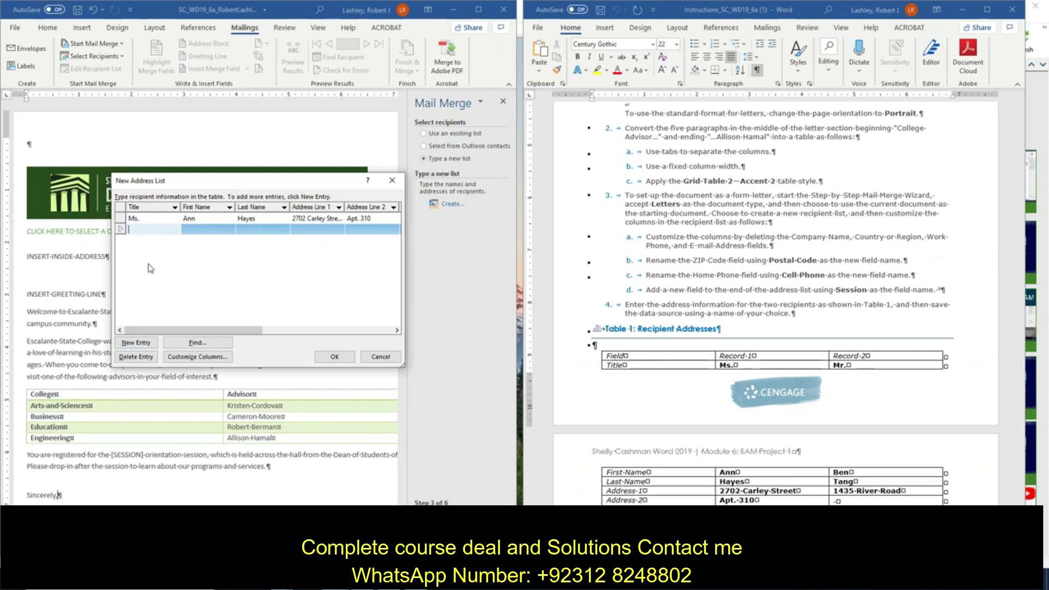
text(Mr.)
key(Tab)
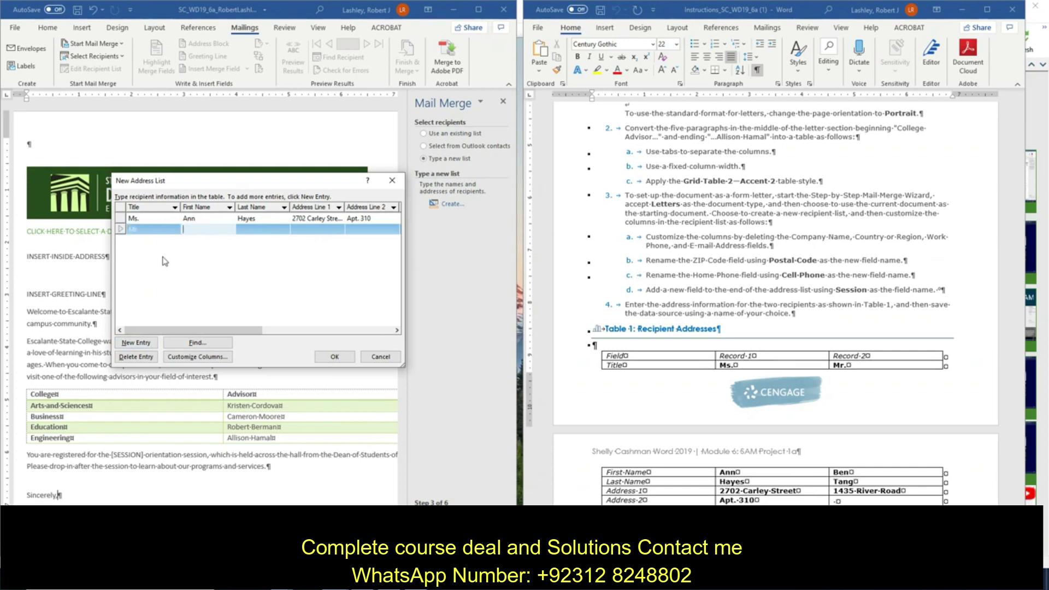
text(Ben)
key(Tab)
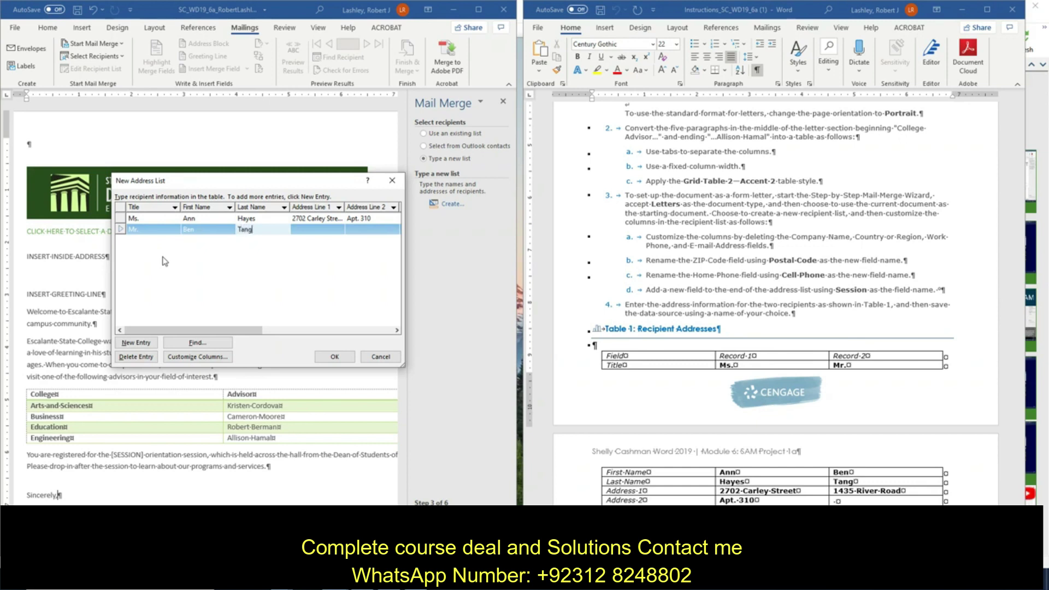
key(Tab)
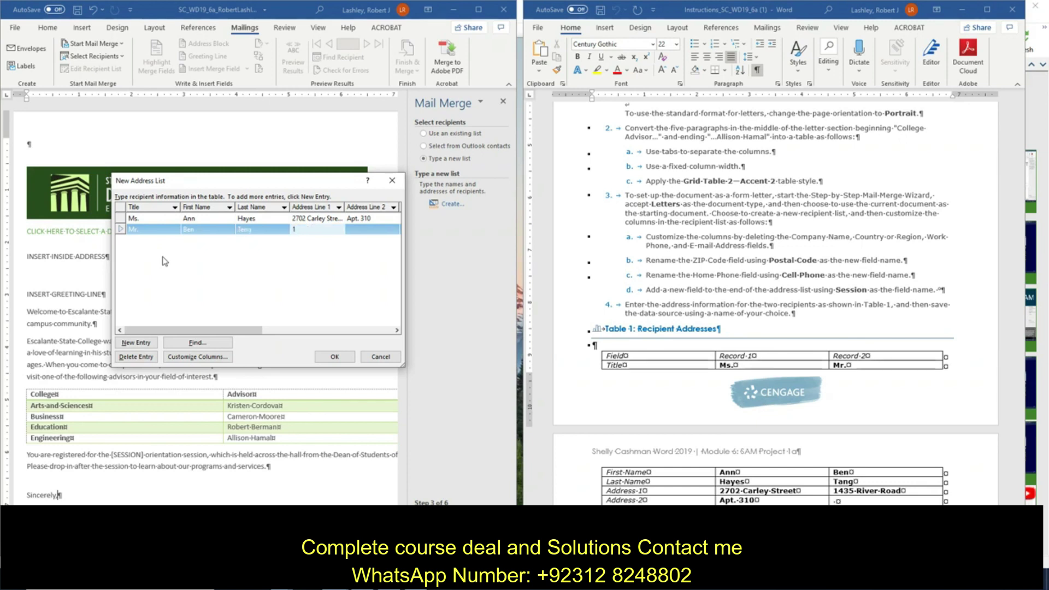
key(Tab)
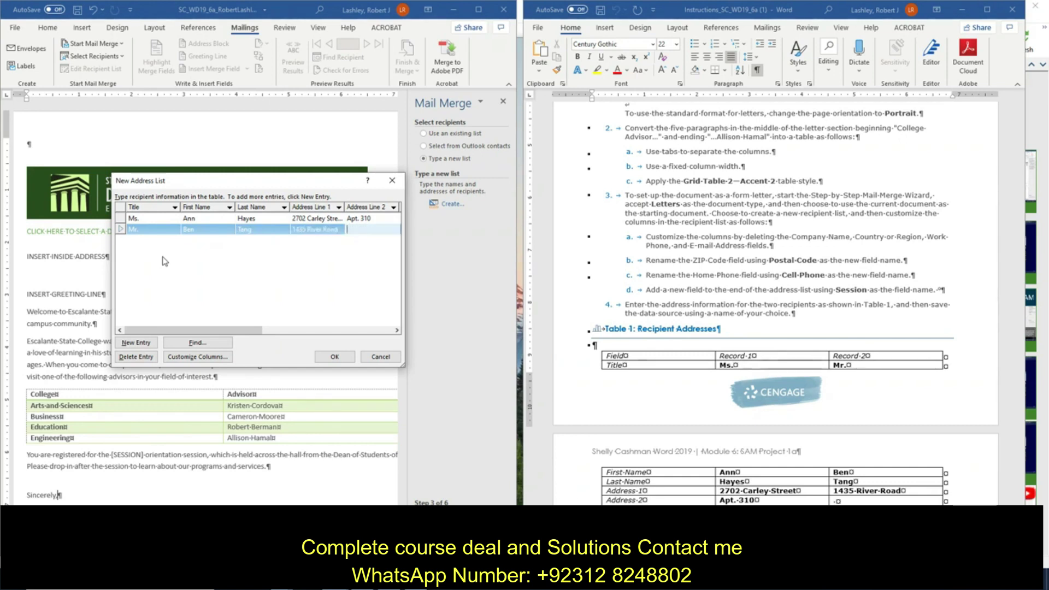
key(Tab)
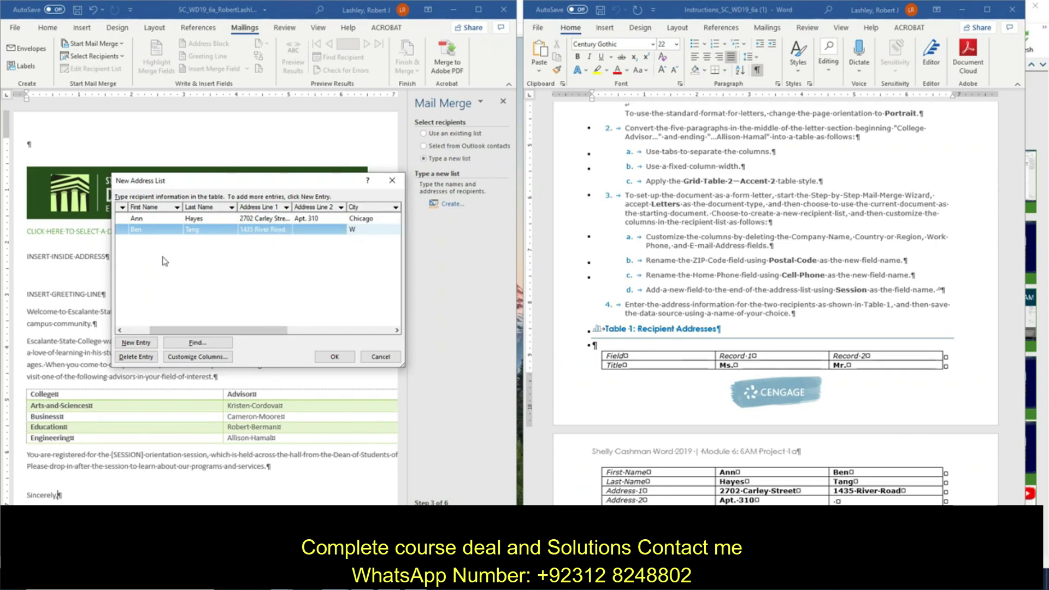
Step: Enter the second recipient's city, state, postal code and phone number, then finish the list
text(Windsor)
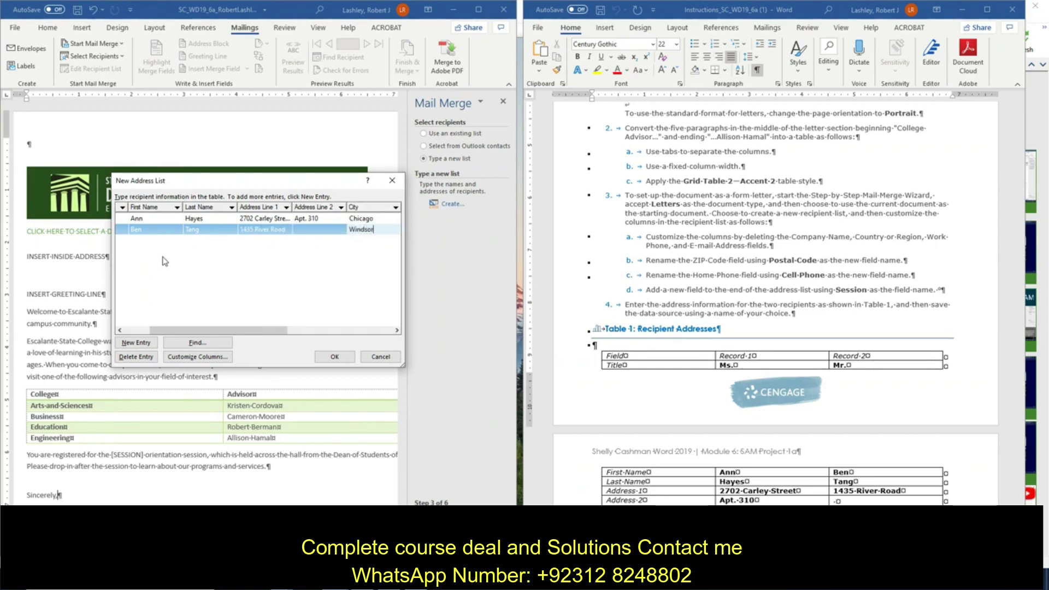
key(Tab)
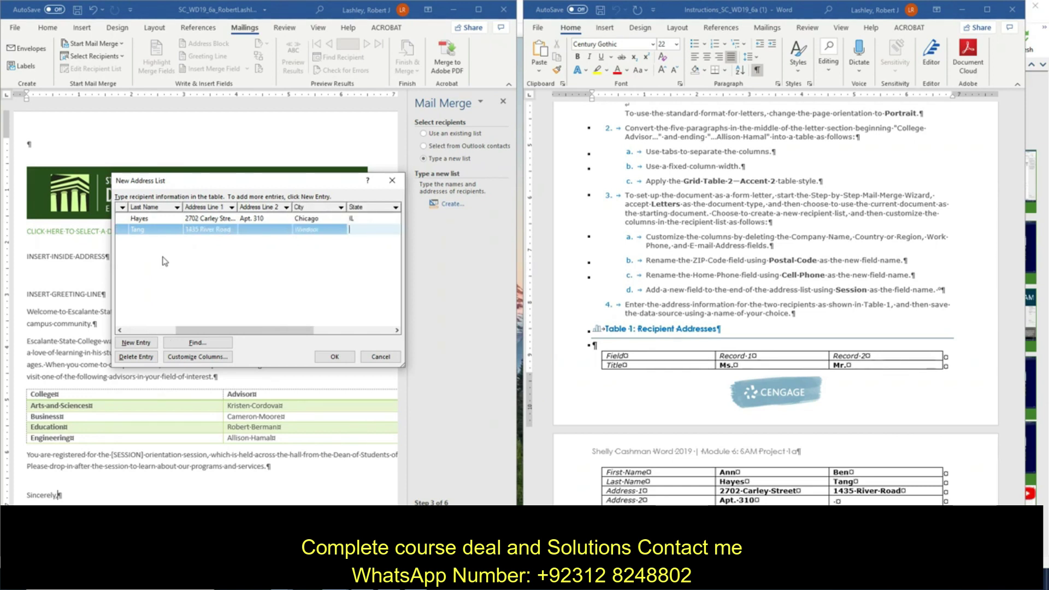
text(ON)
key(Tab)
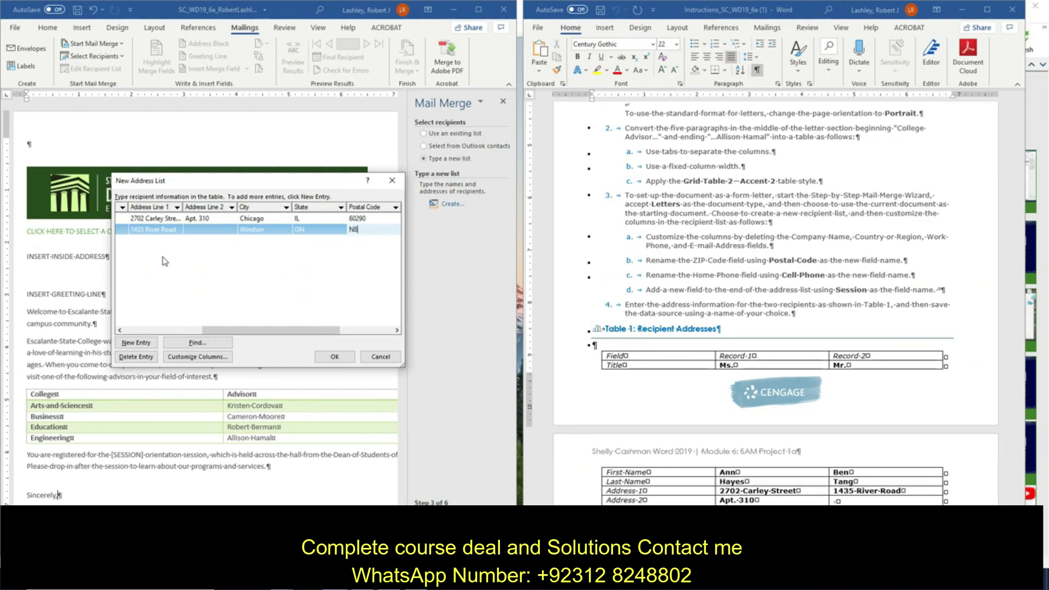
text(N)
key(Tab)
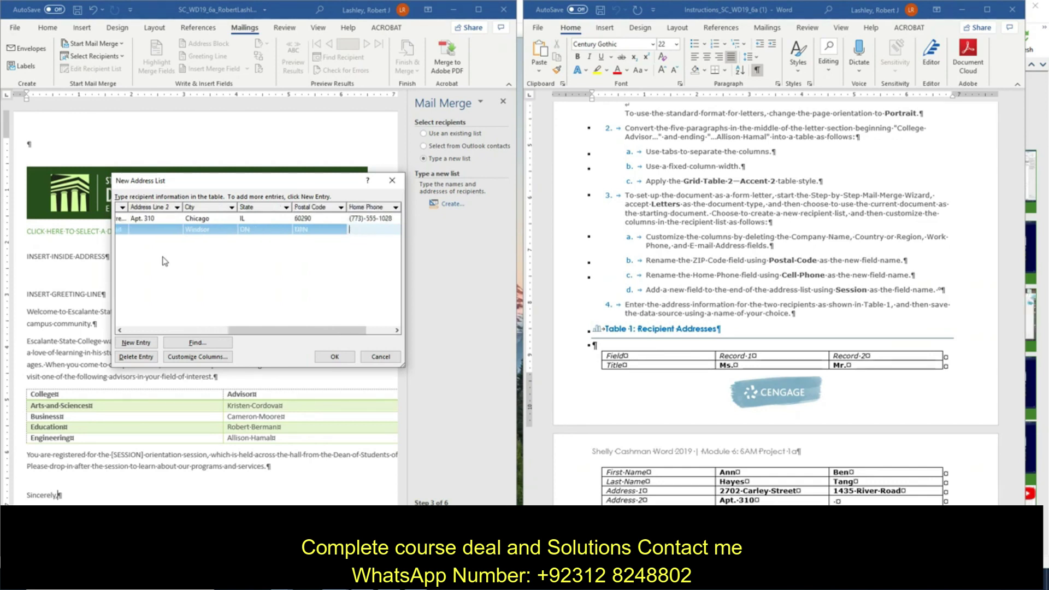
text((519)-)
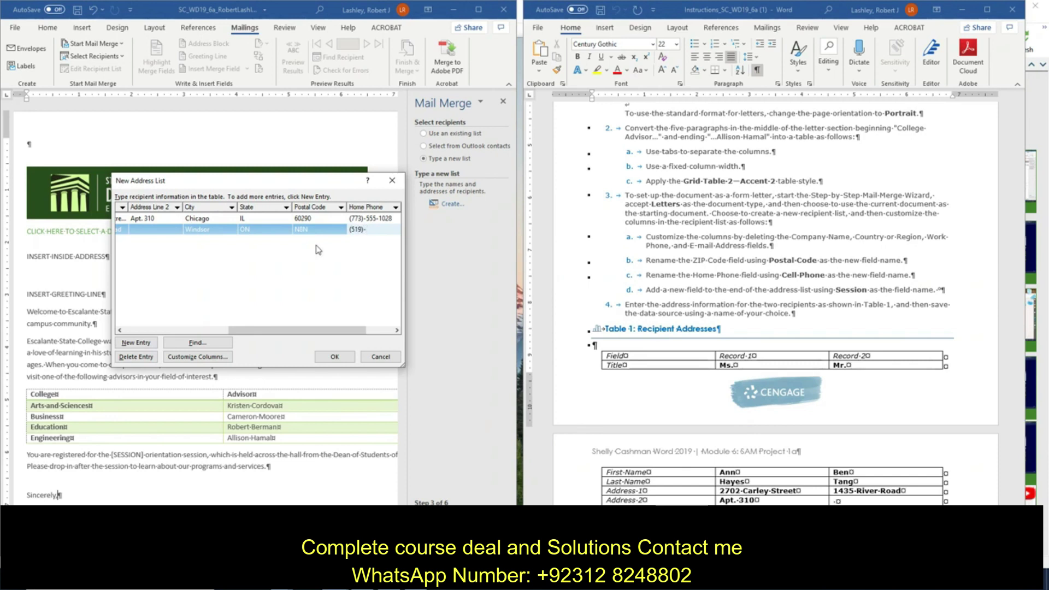
text(555-6781)
click(333, 357)
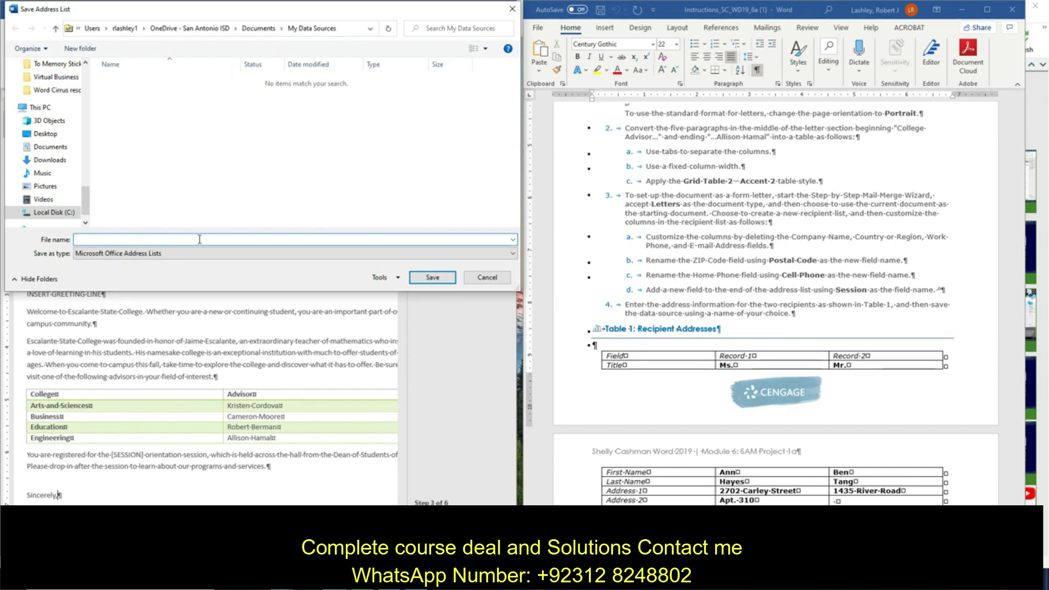
Step: Save the recipient list as SC_WD_19_6a, correcting the typed file name first
text(SC_WD_)
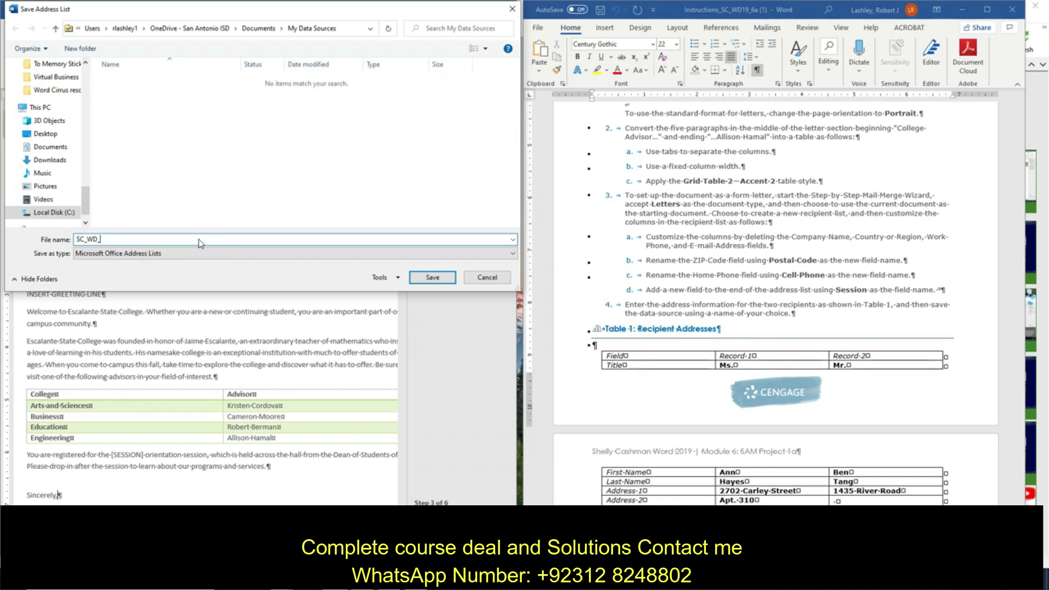
text(19_6a)
click(430, 277)
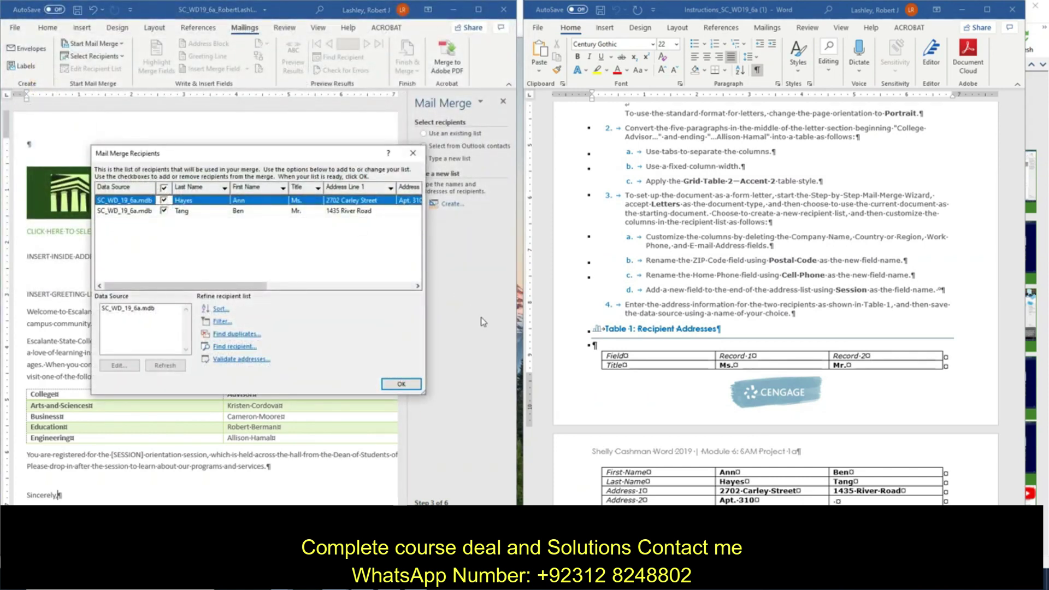
Step: Accept SC_WD_19_6a.mdb as the recipient list, then reopen the recipient list for editing
click(390, 385)
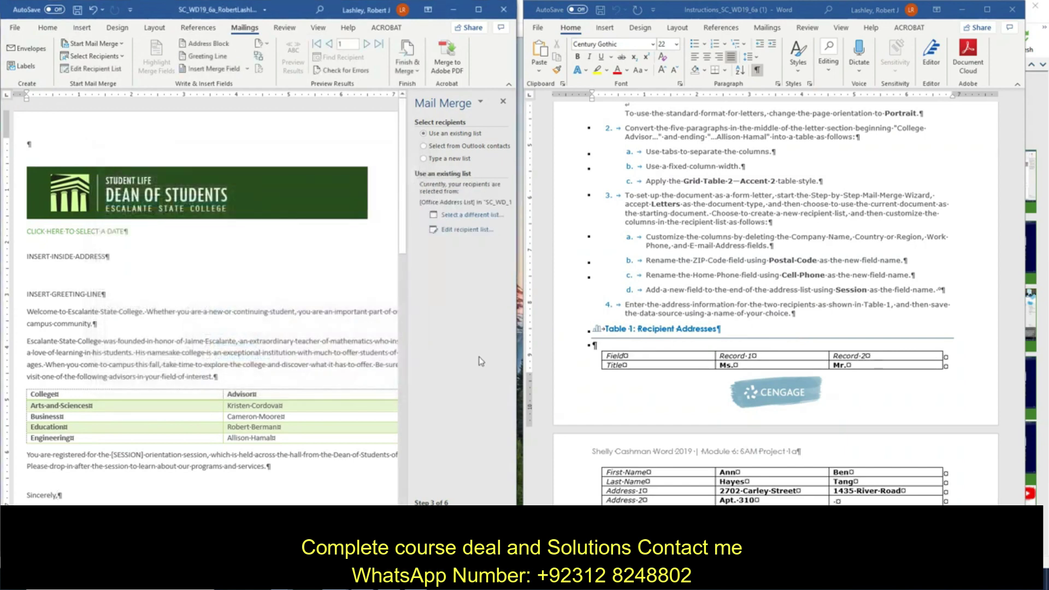
scroll(771, 294, down, 2)
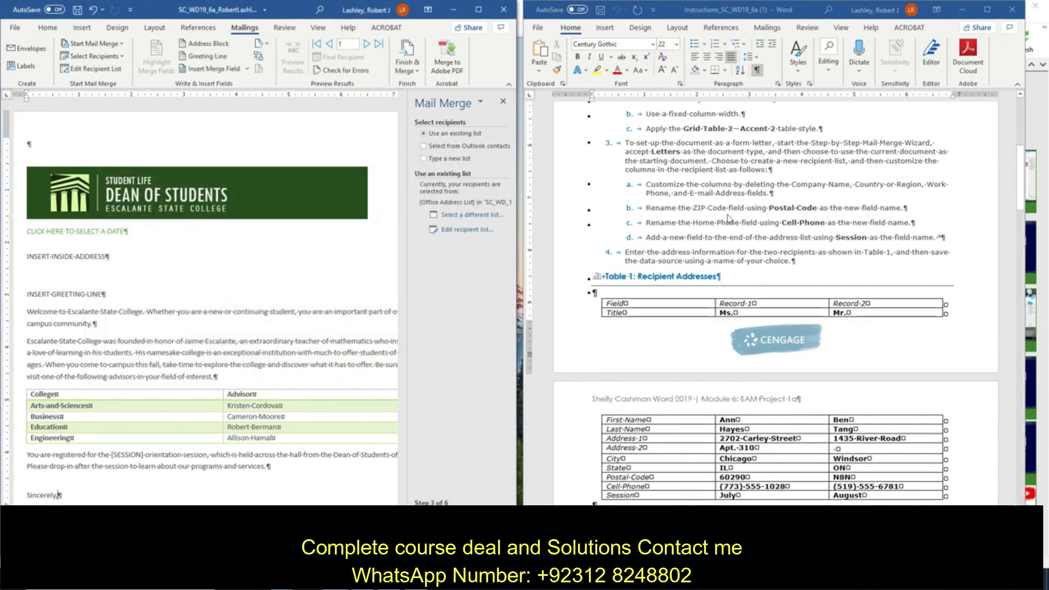
scroll(771, 293, down, 4)
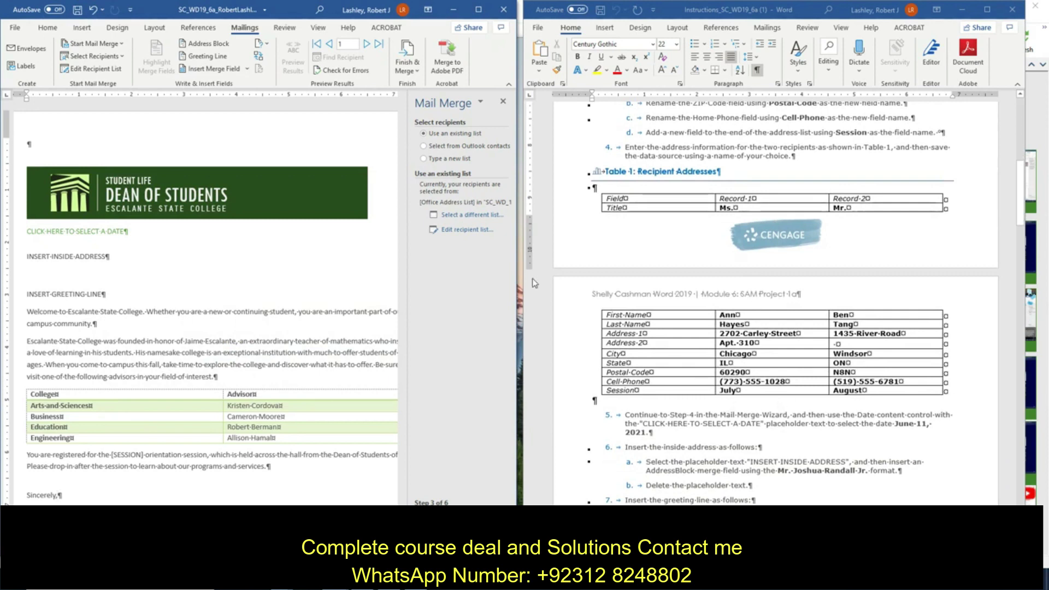
click(464, 231)
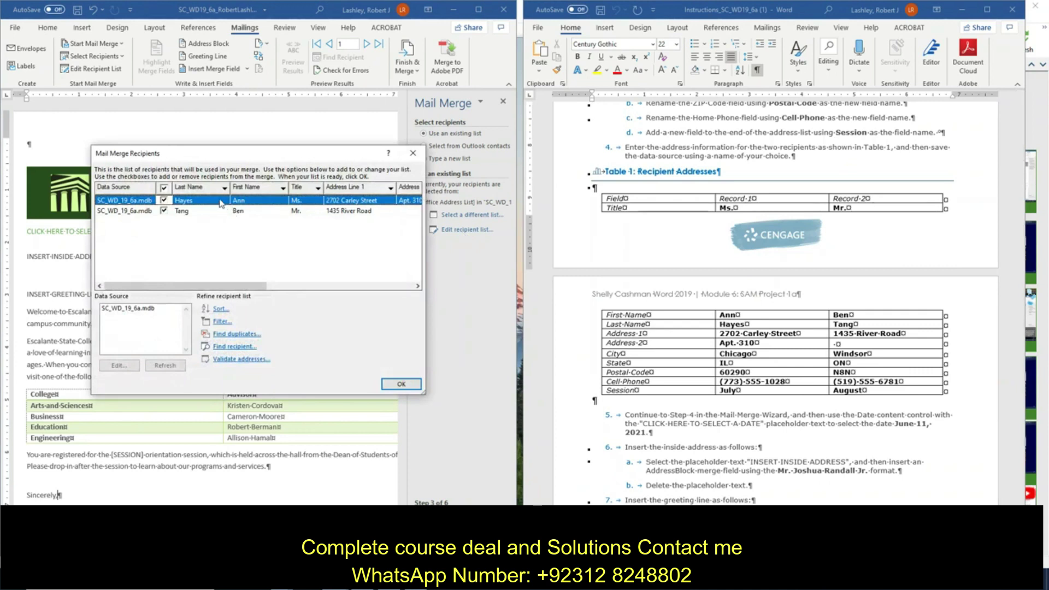
Step: Open SC_WD_19_6a.mdb for editing and enter July as the first recipient's Session
click(134, 309)
click(117, 365)
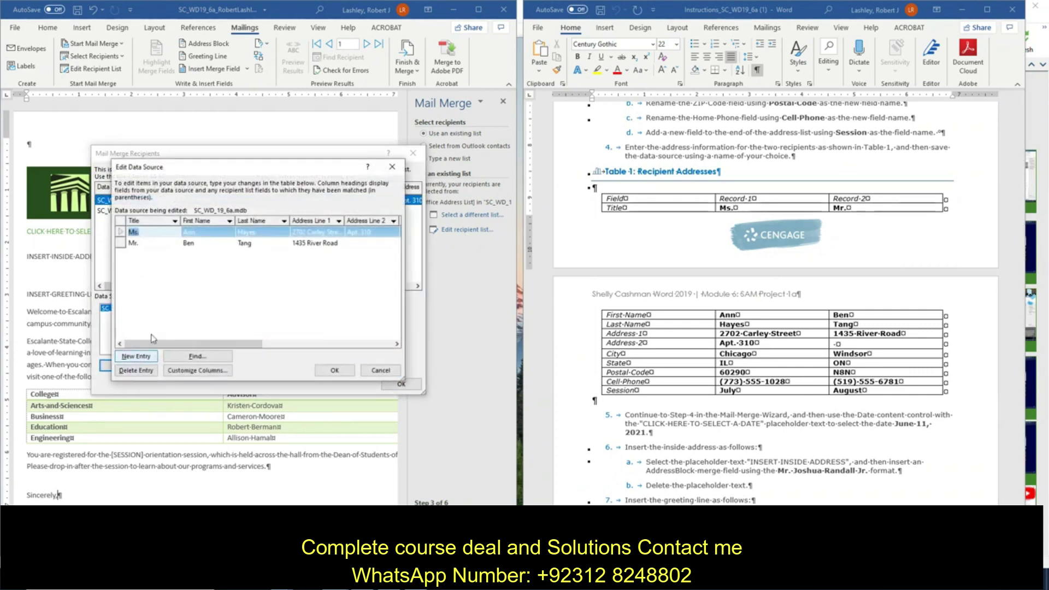
text(Mr.)
click(314, 235)
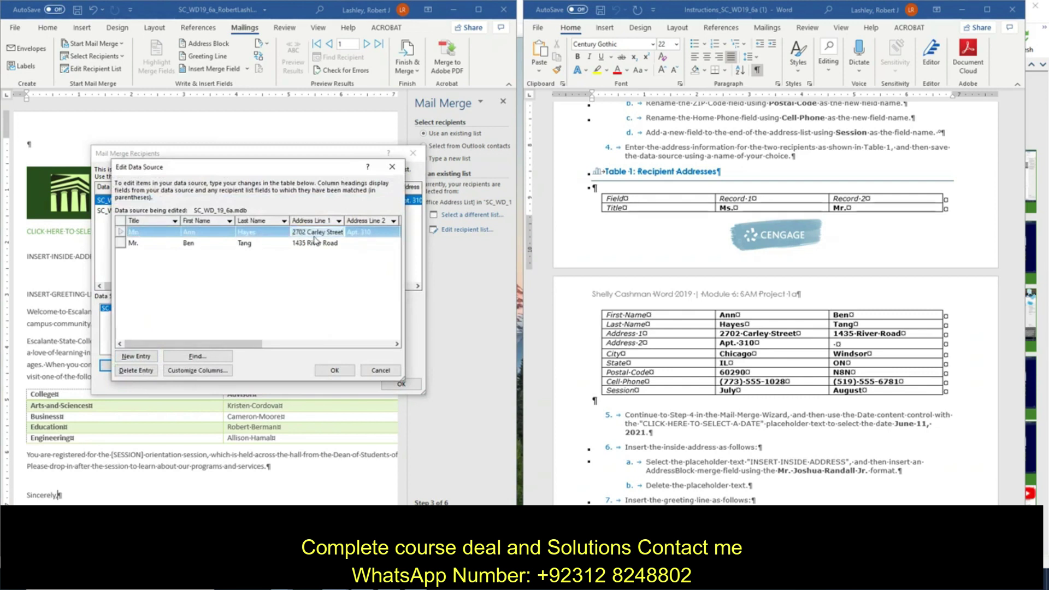
key(Tab)
key(Tab)
key(Tab)
key(Tab)
key(Tab)
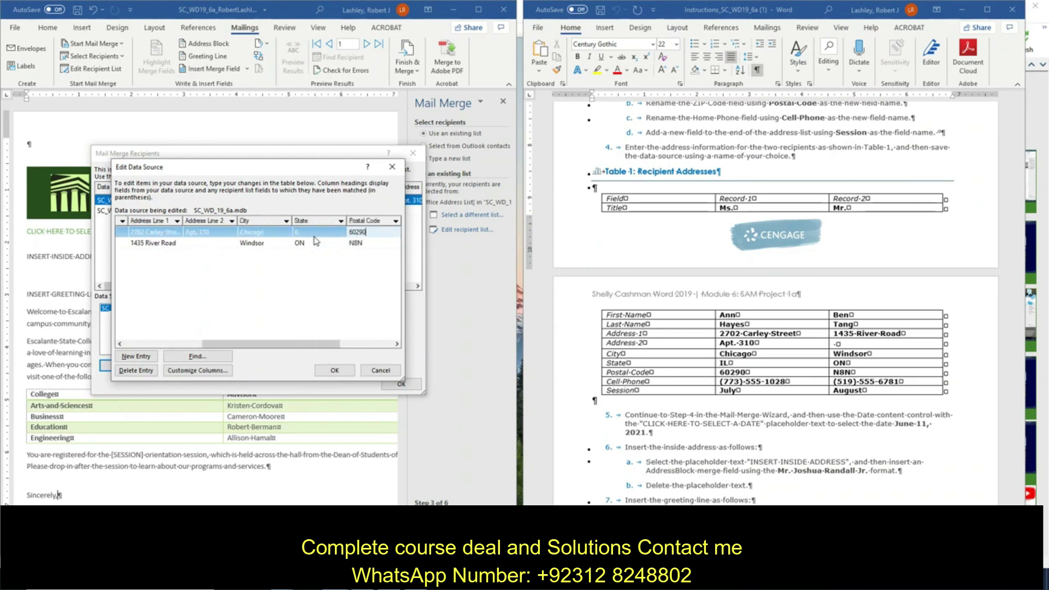
key(Tab)
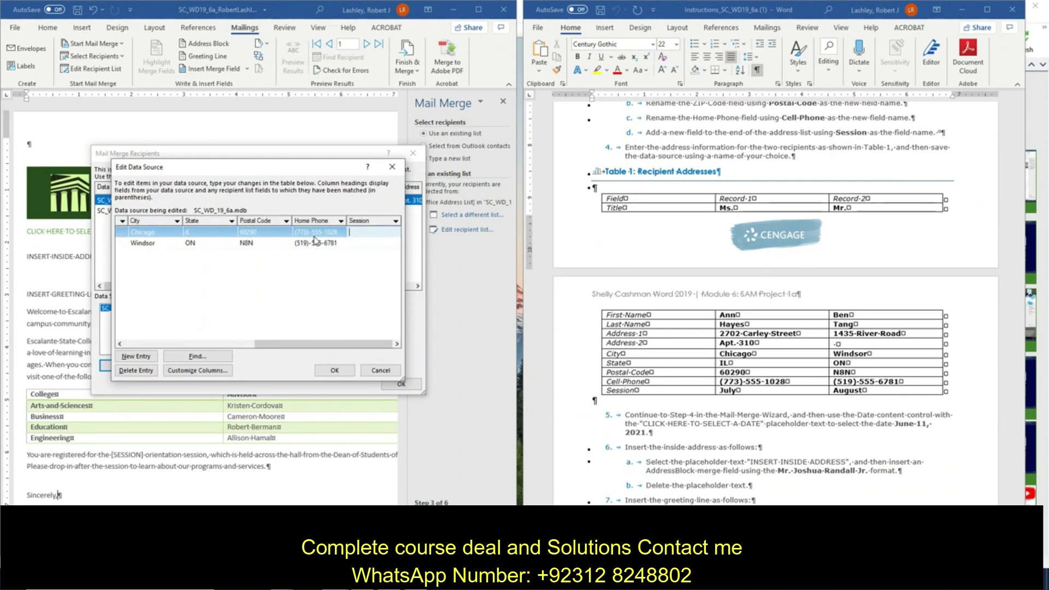
text(July)
Step: Enter August as the second recipient's Session, save the list changes, and close the dialogs
key(Down)
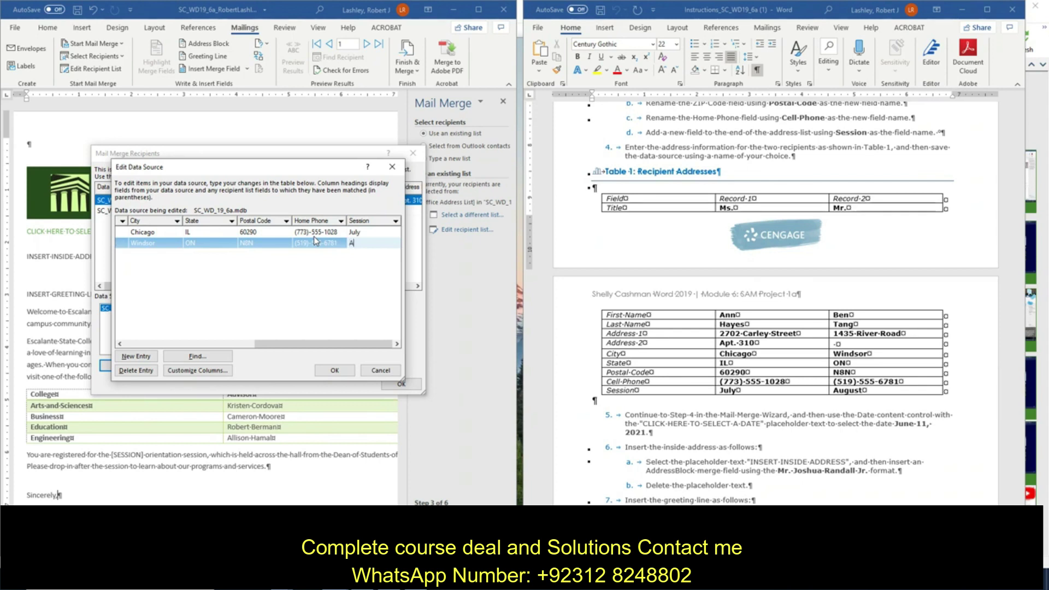
text(August)
click(334, 370)
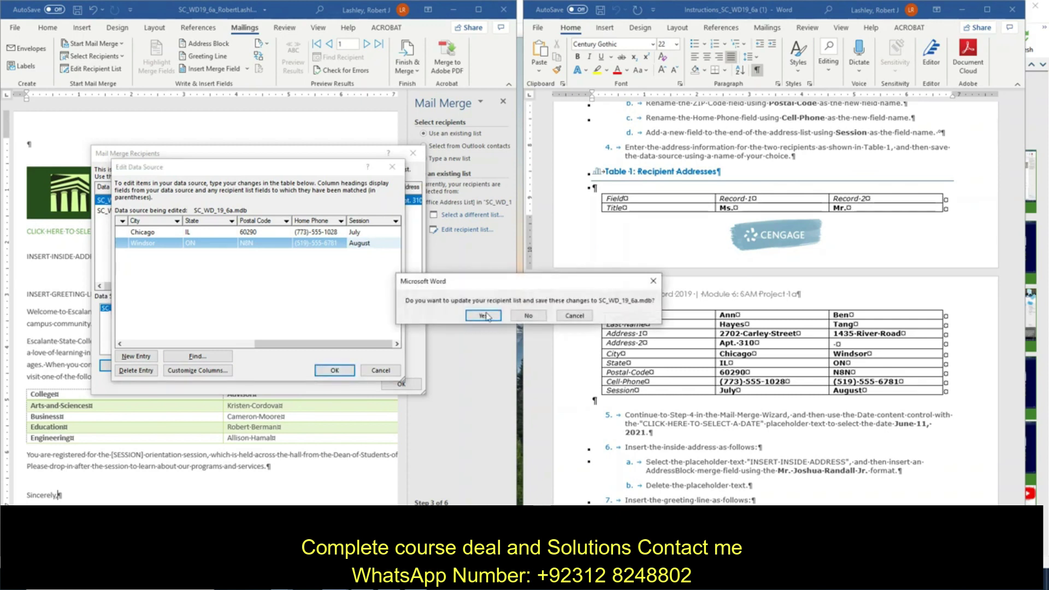
click(484, 316)
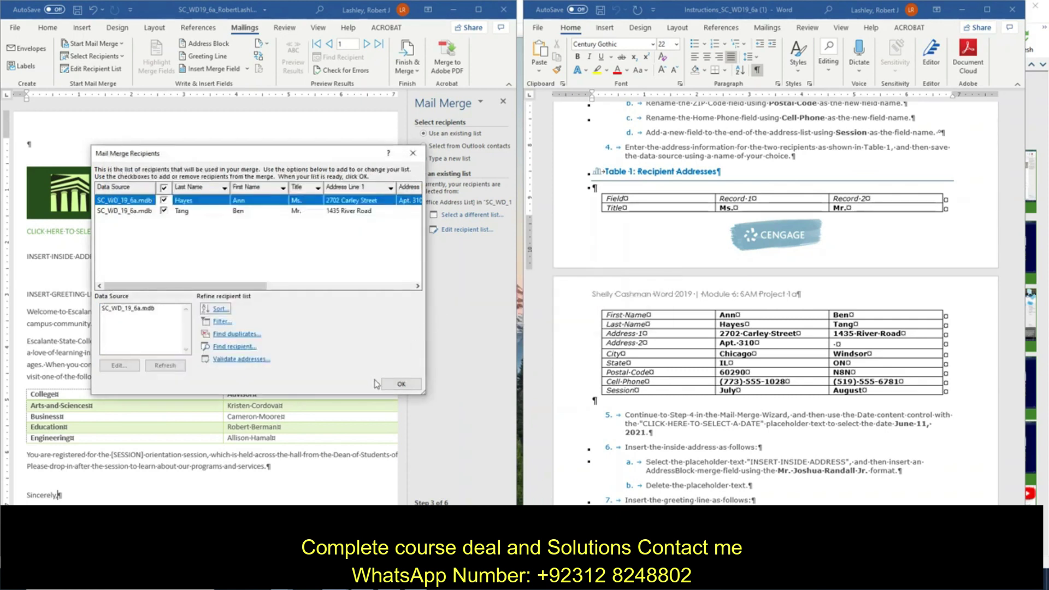
click(401, 384)
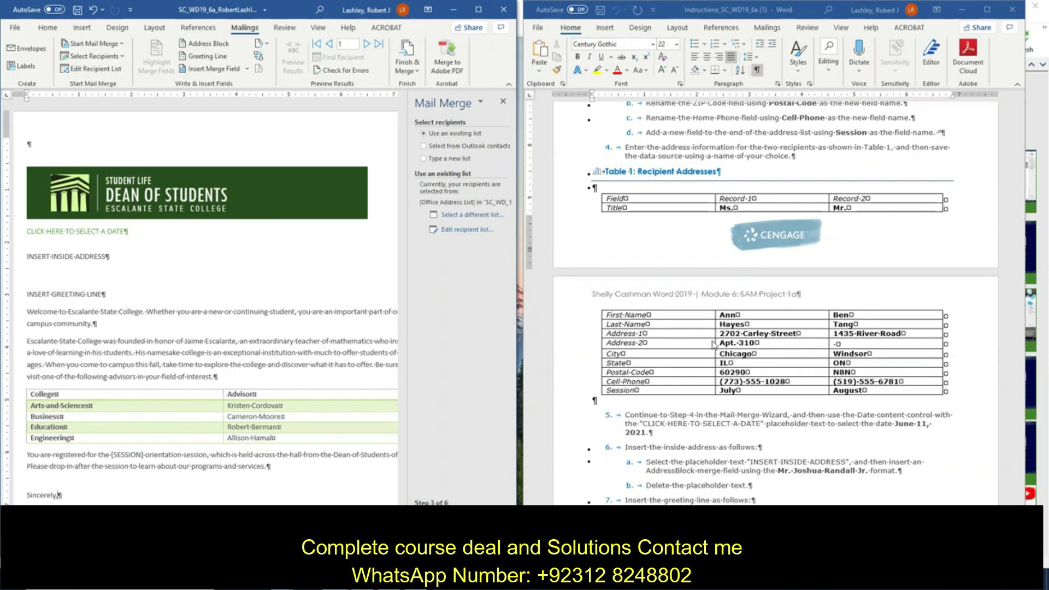
scroll(713, 345, down, 2)
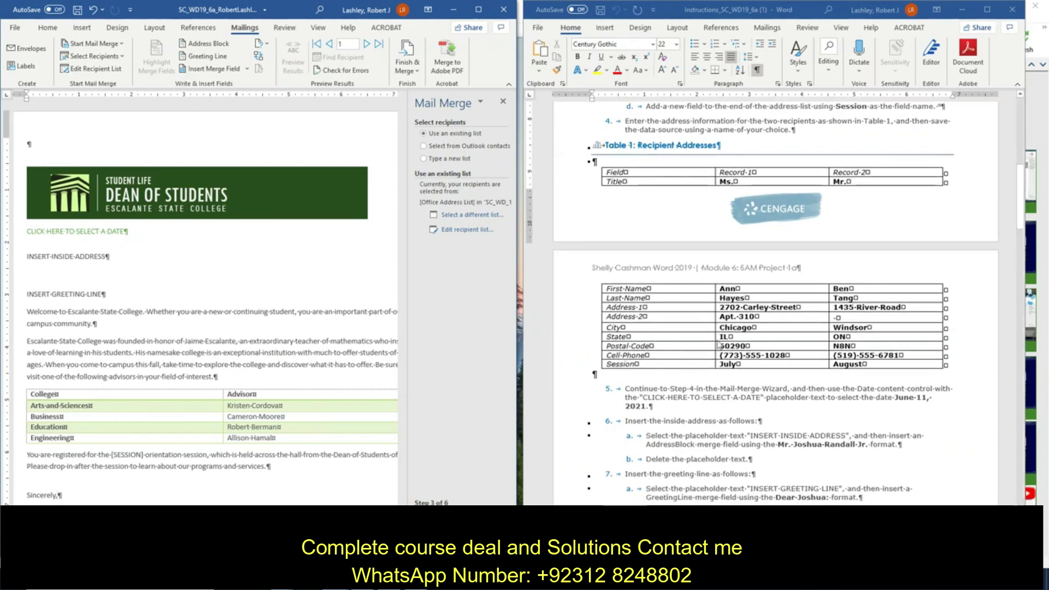
scroll(722, 366, down, 2)
scroll(723, 365, down, 1)
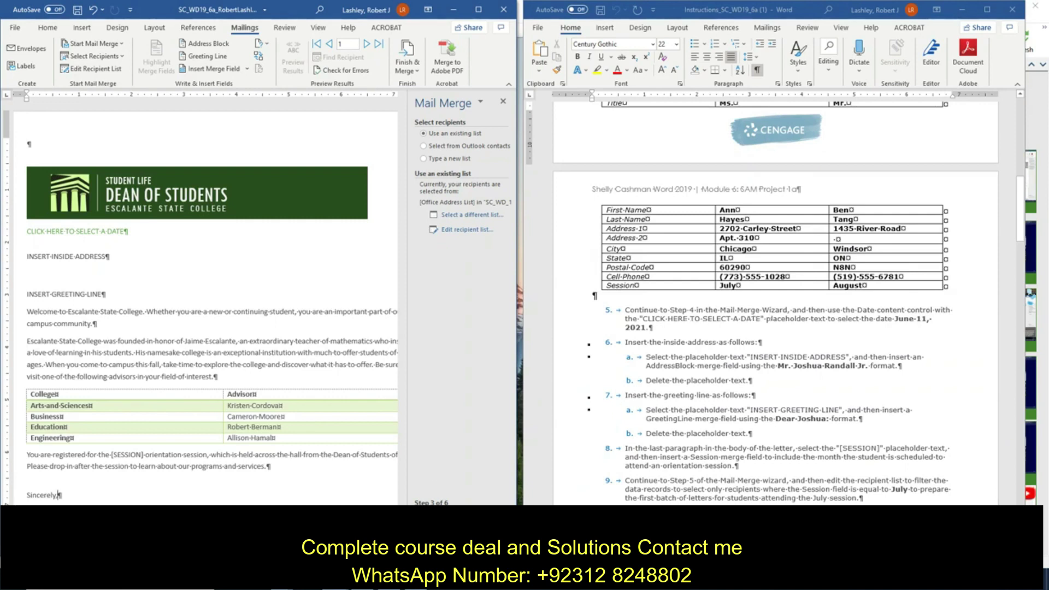
Step: Advance to Write your letter and set the date content control to June 11, 2021
click(443, 516)
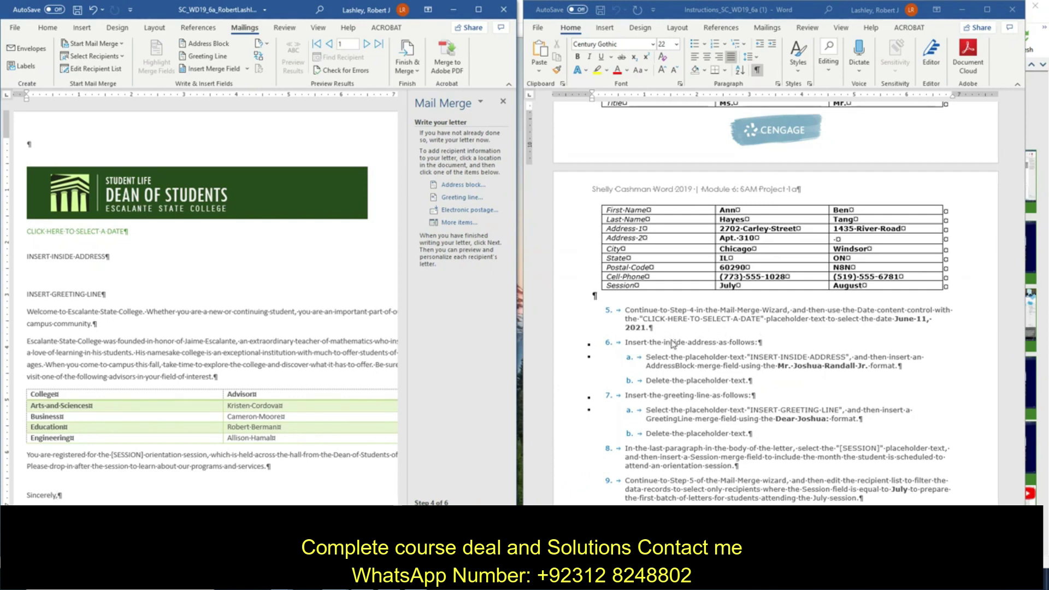
click(95, 242)
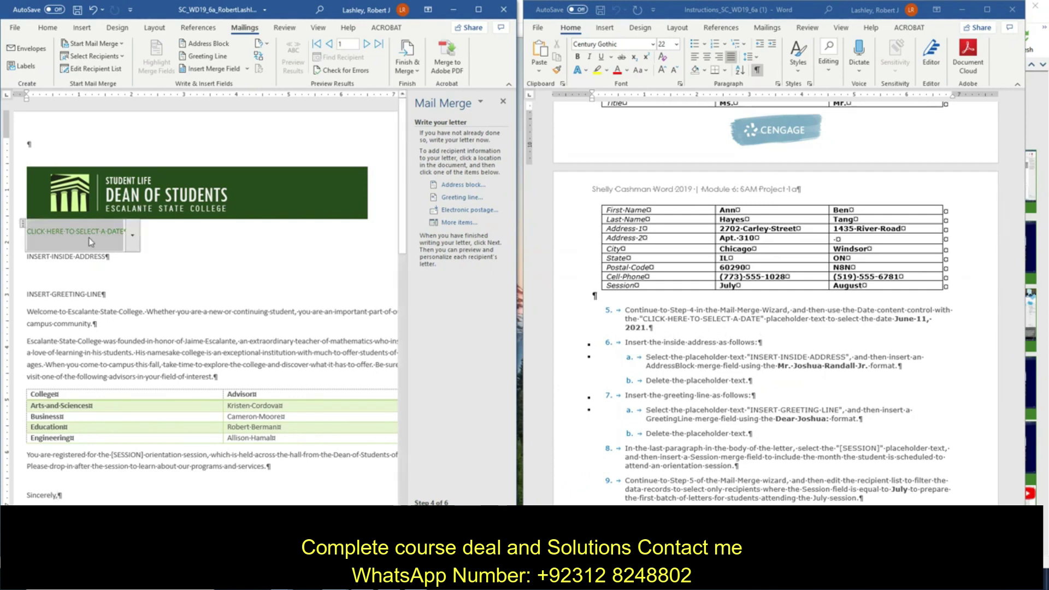
click(133, 240)
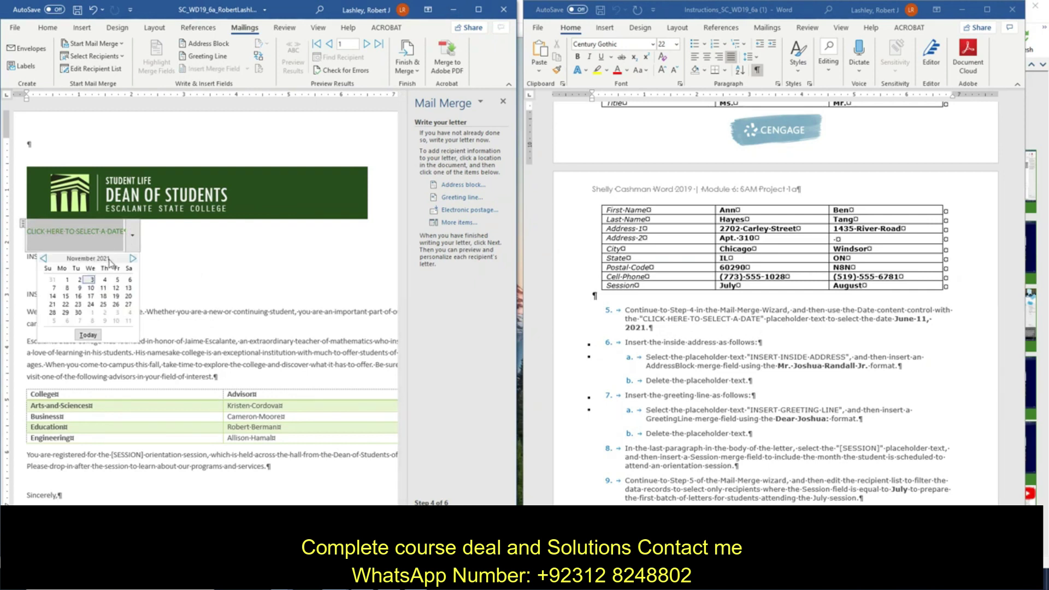
click(44, 258)
click(44, 259)
click(44, 258)
click(44, 259)
click(44, 258)
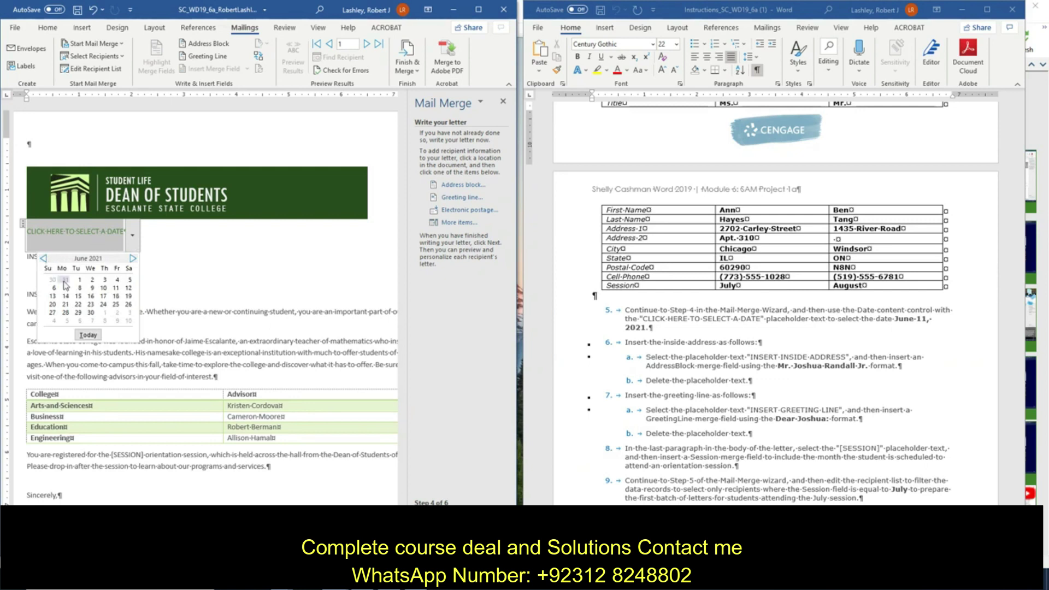
click(116, 289)
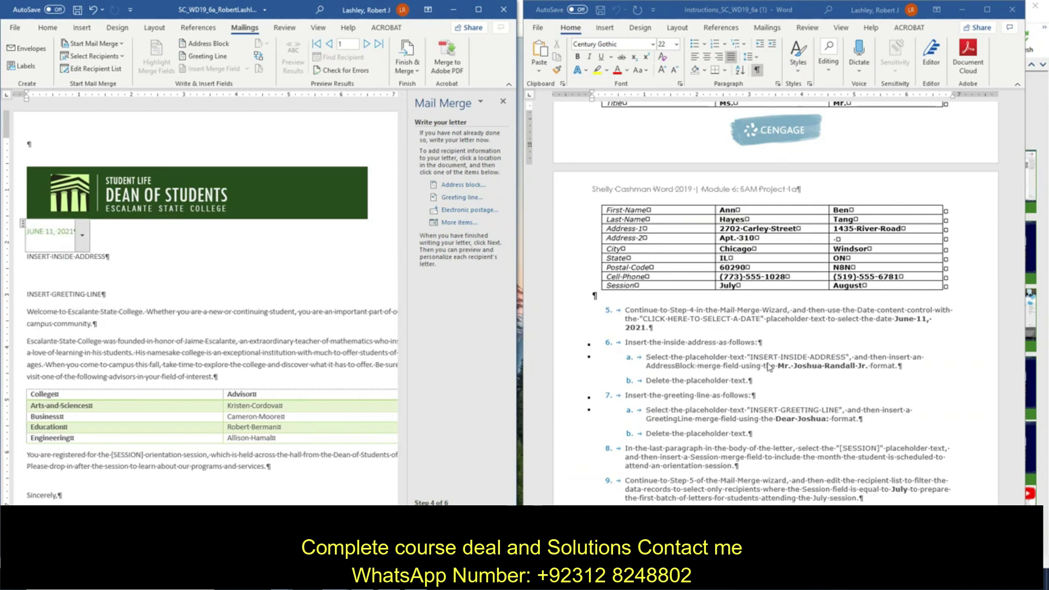
click(94, 256)
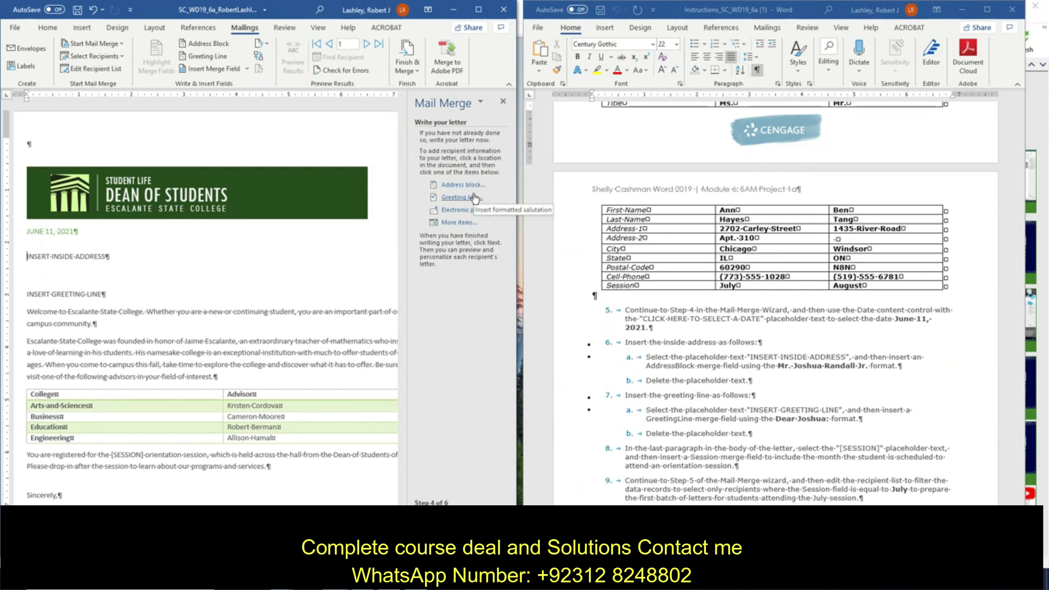
Step: Replace the INSERT-INSIDE-ADDRESS placeholder with an AddressBlock in the Mr. Joshua Randall Jr. format
click(459, 223)
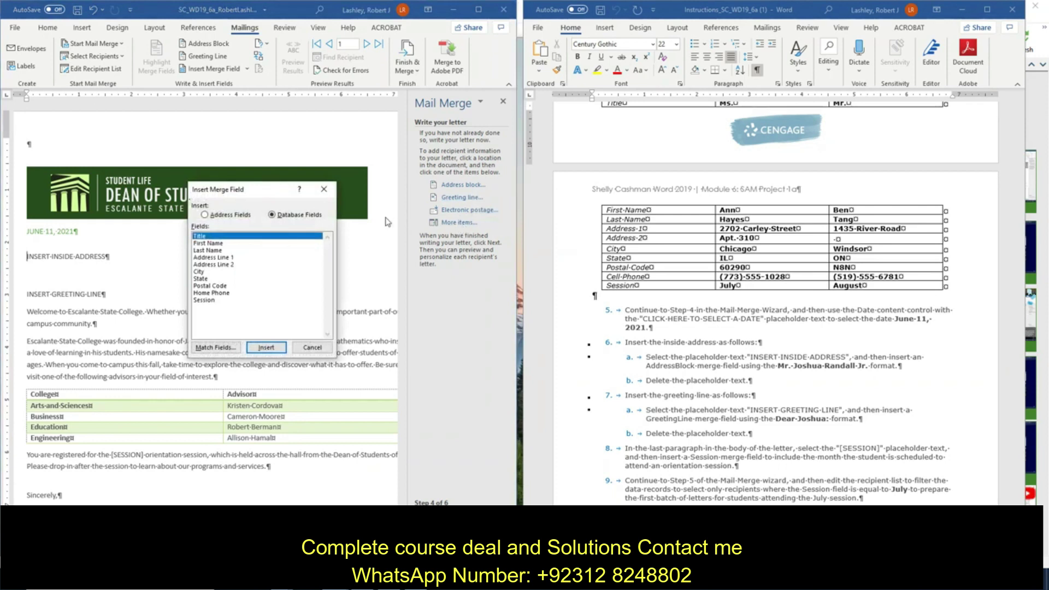
click(305, 351)
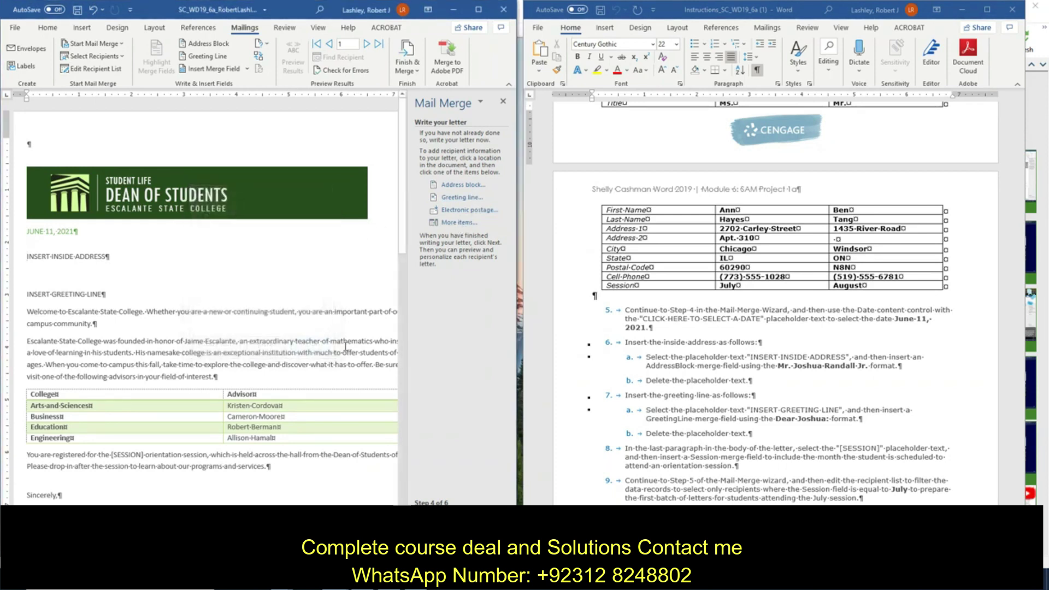
click(449, 185)
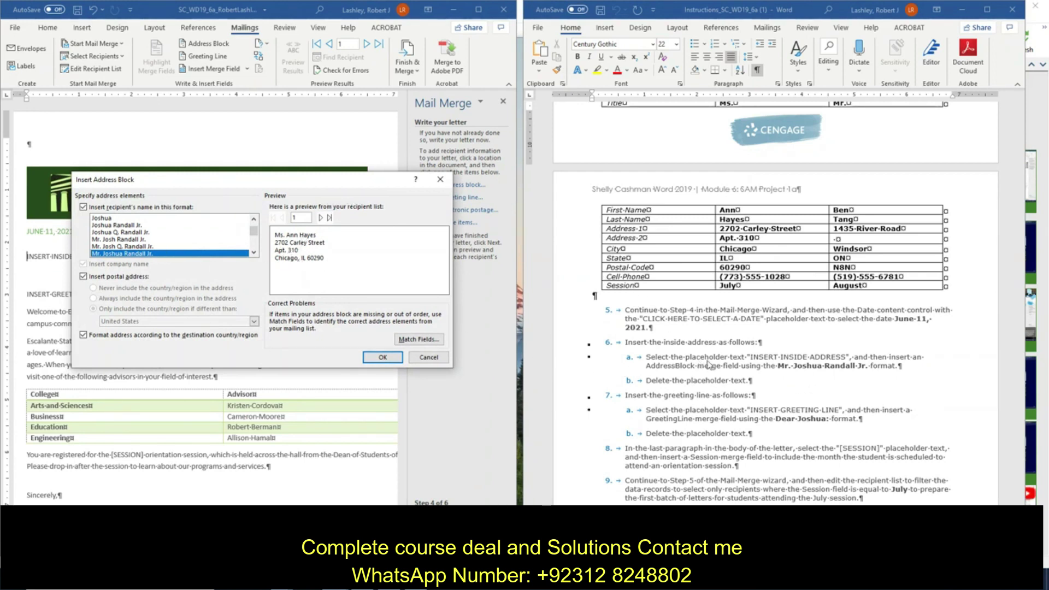
click(382, 357)
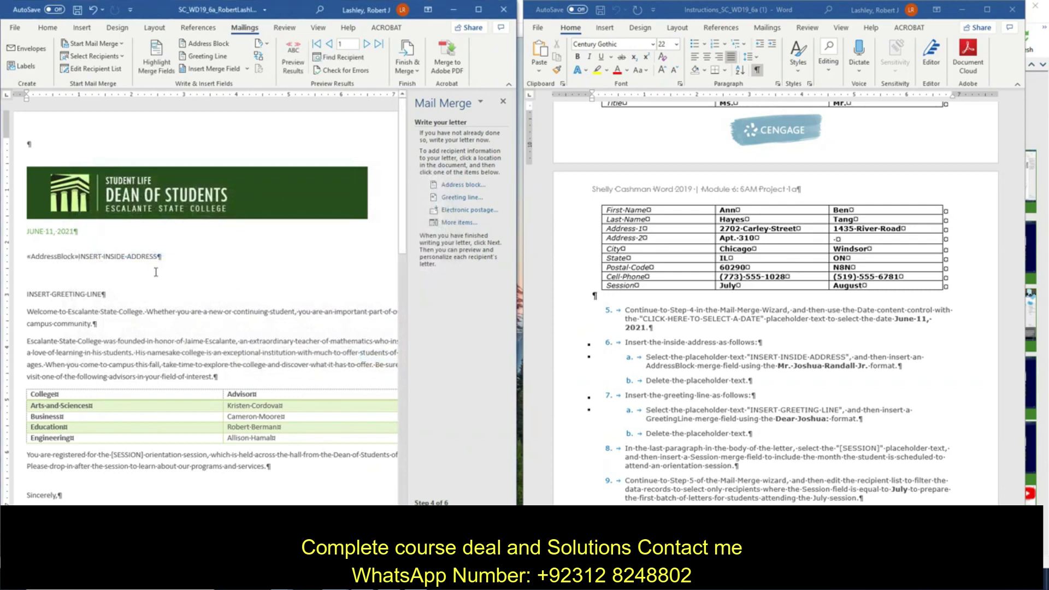
key(Delete)
key(Delete)
key(Delete)
key(Delete)
key(Delete)
key(Delete)
key(Delete)
key(Delete)
key(Delete)
key(Delete)
key(Delete)
key(Delete)
key(Delete)
key(Delete)
key(Delete)
key(Delete)
key(Delete)
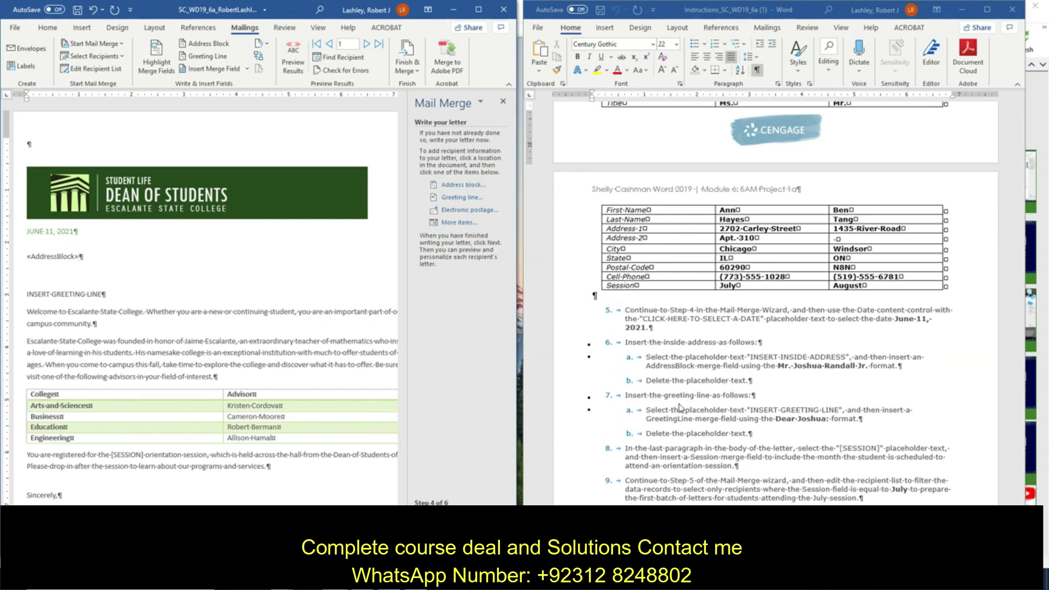
Step: Set the greeting line to the Joshua format ending in a colon, keeping Dear Sir or Madam for invalid names
scroll(679, 407, down, 2)
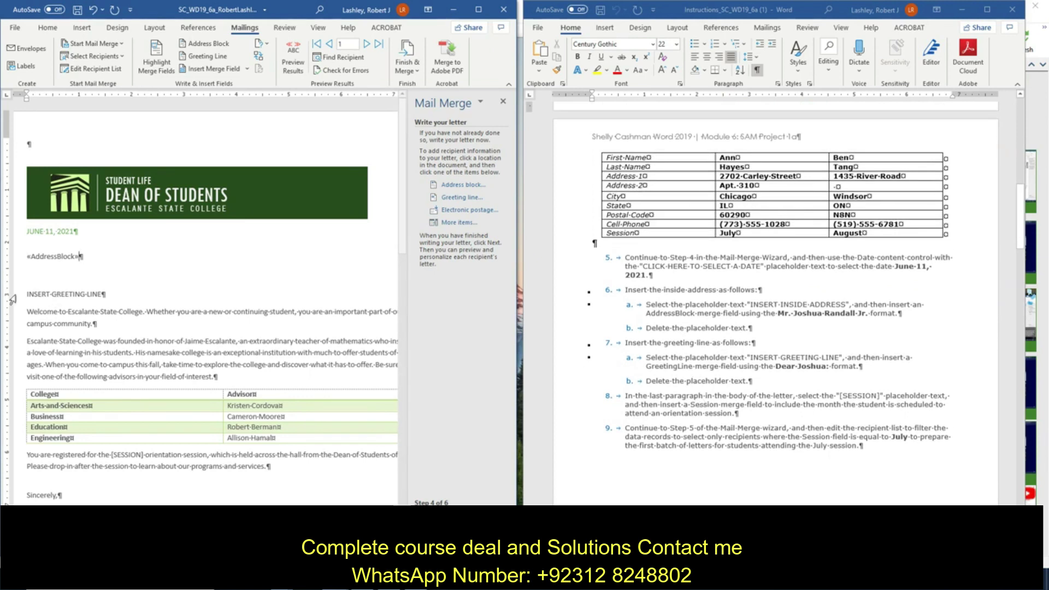
click(462, 197)
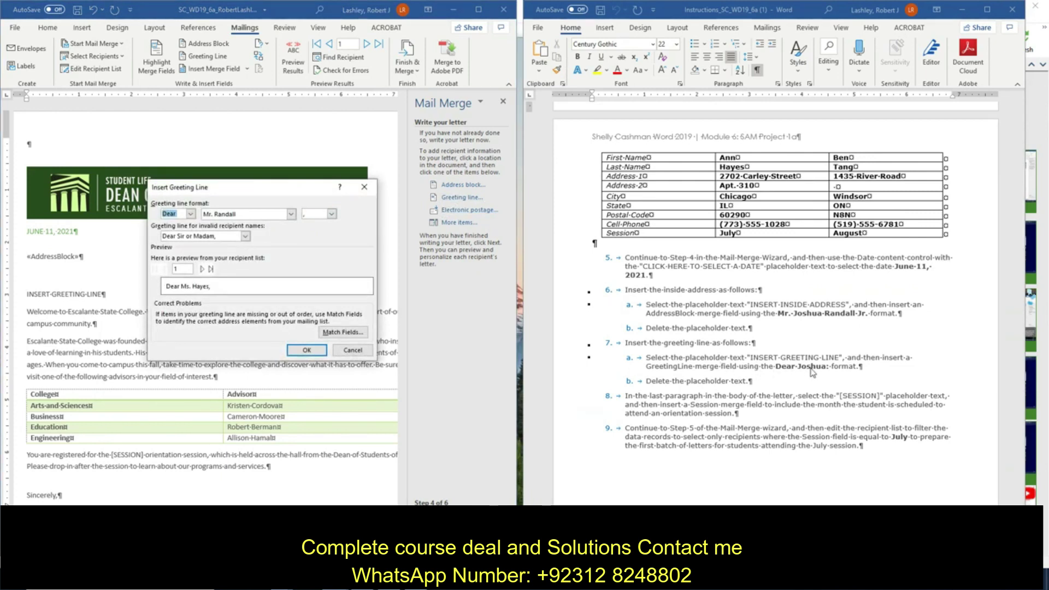
click(245, 237)
click(247, 241)
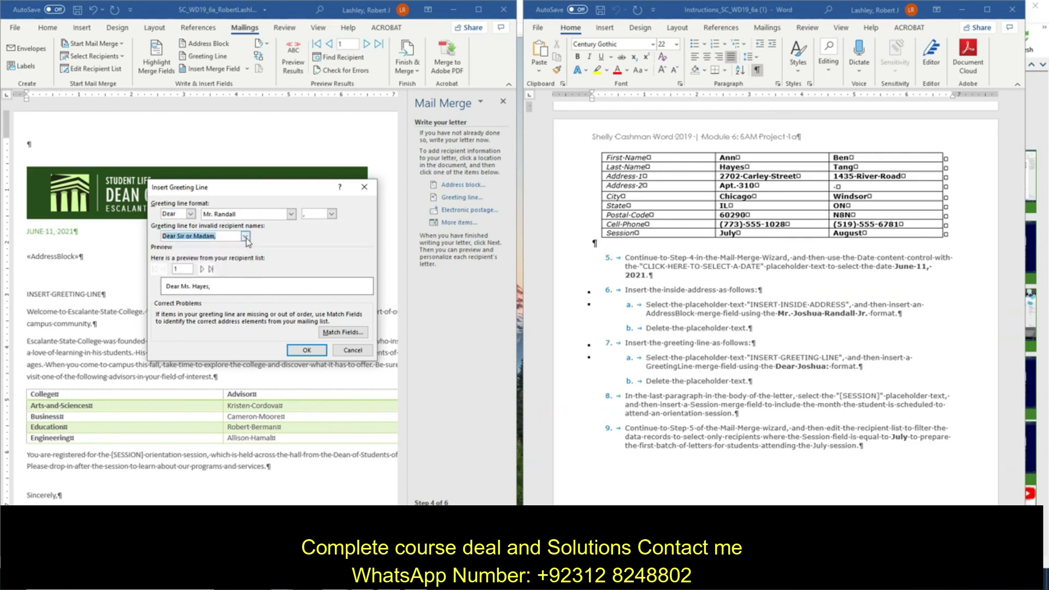
click(292, 214)
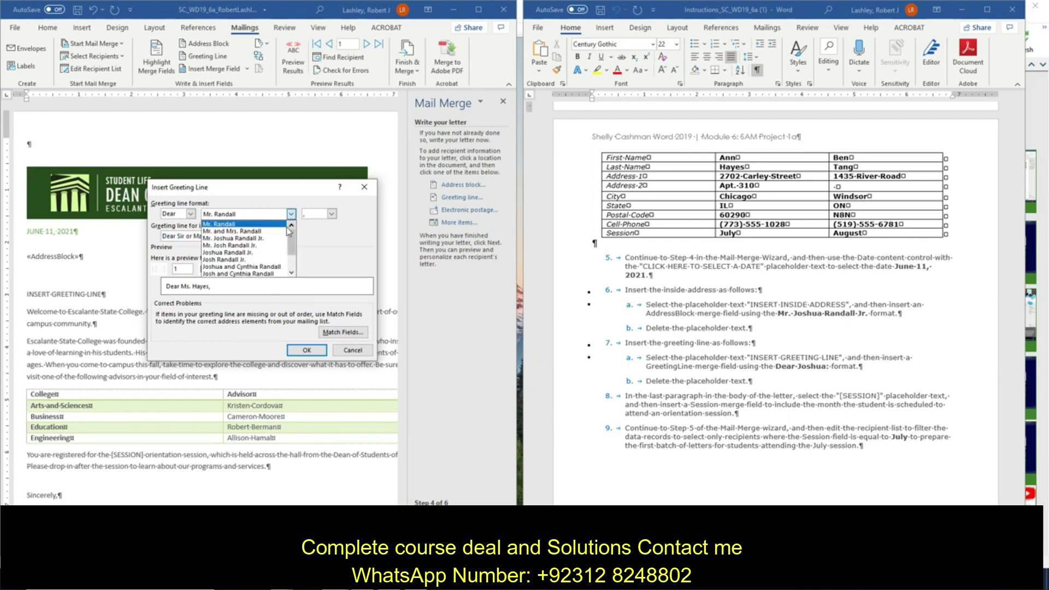
scroll(274, 257, down, 1)
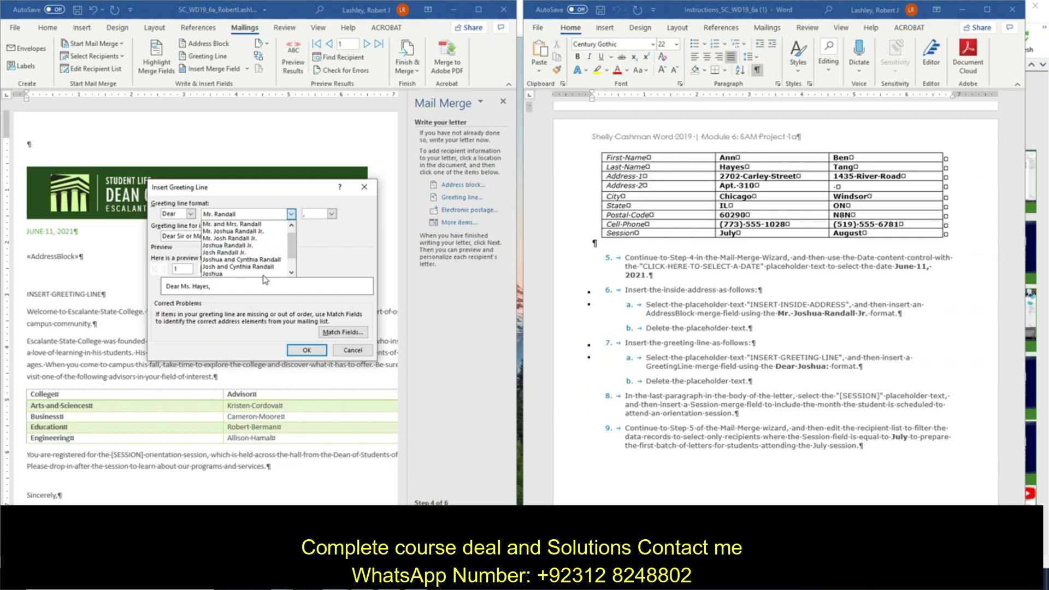
click(266, 274)
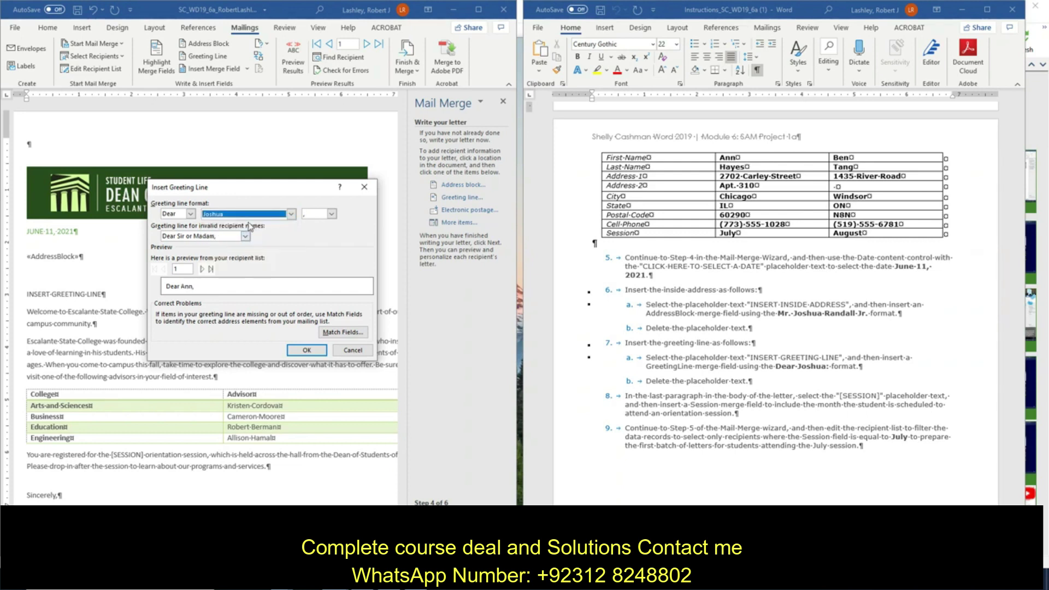
click(332, 214)
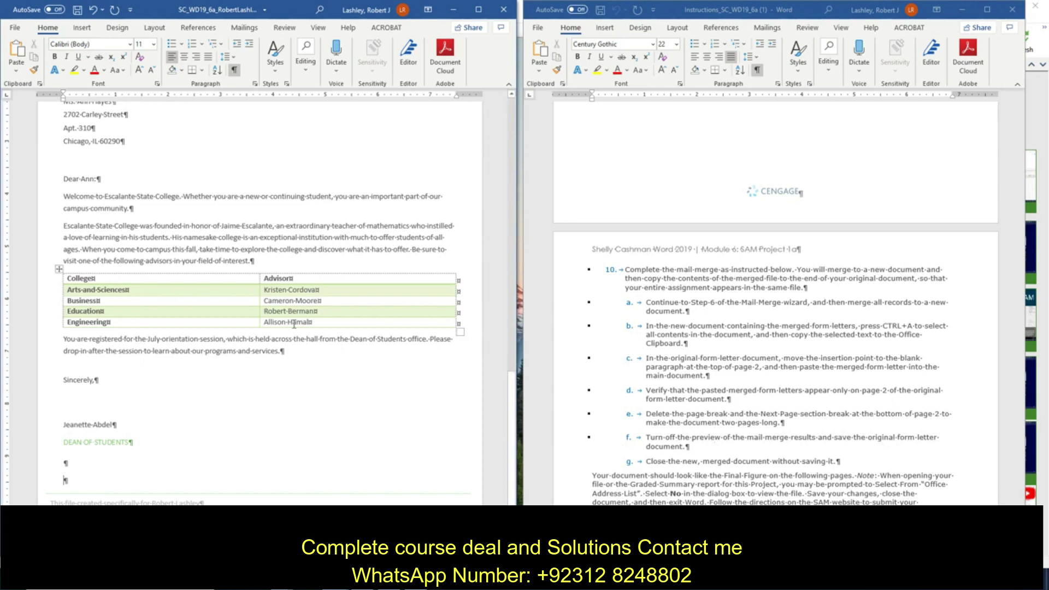
Step: Save the form letter
click(77, 11)
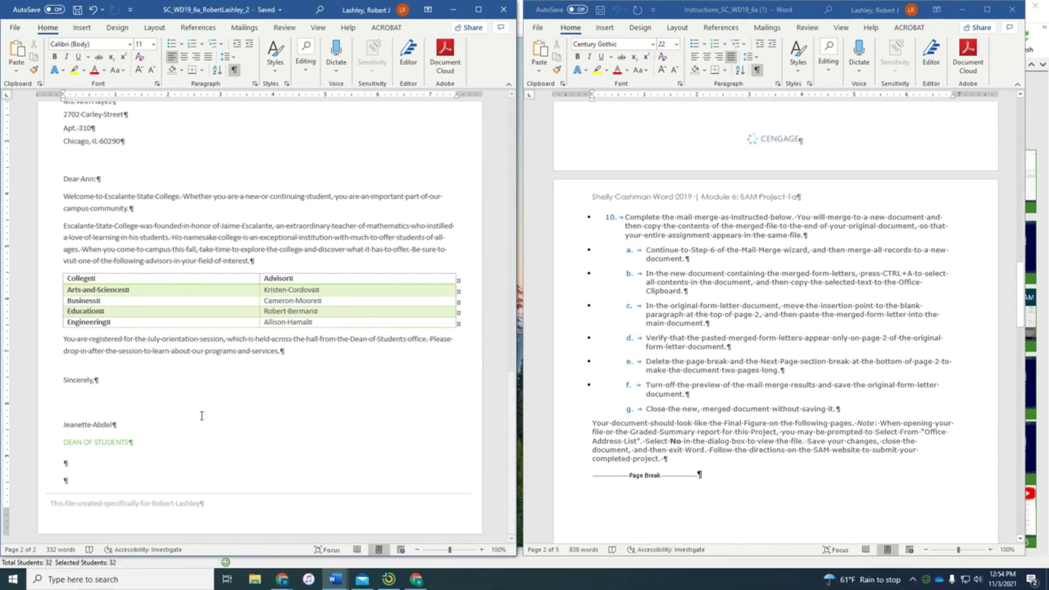
scroll(694, 448, down, 3)
scroll(695, 447, down, 15)
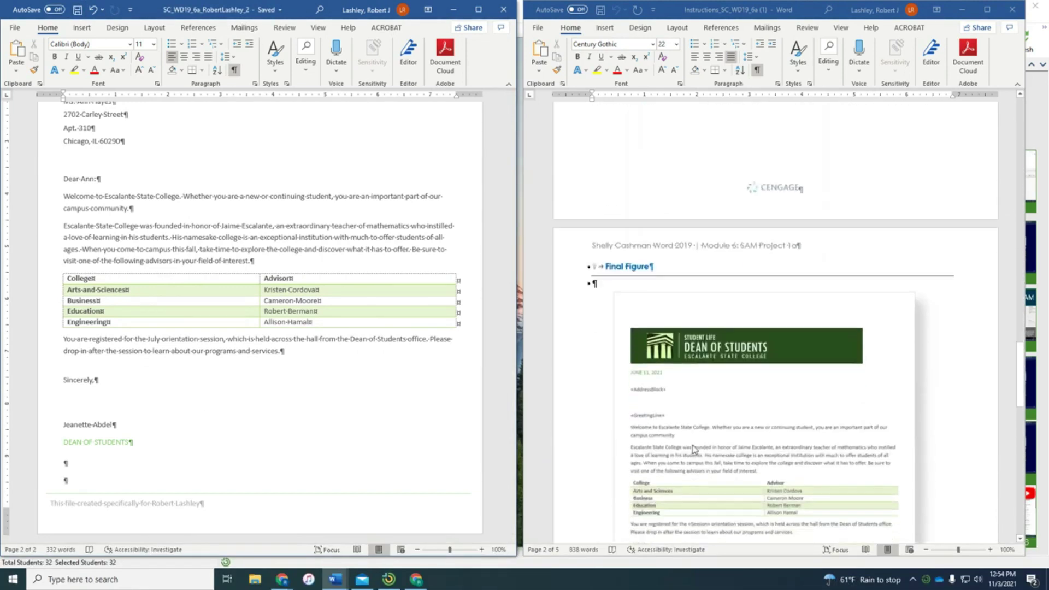
scroll(142, 317, up, 15)
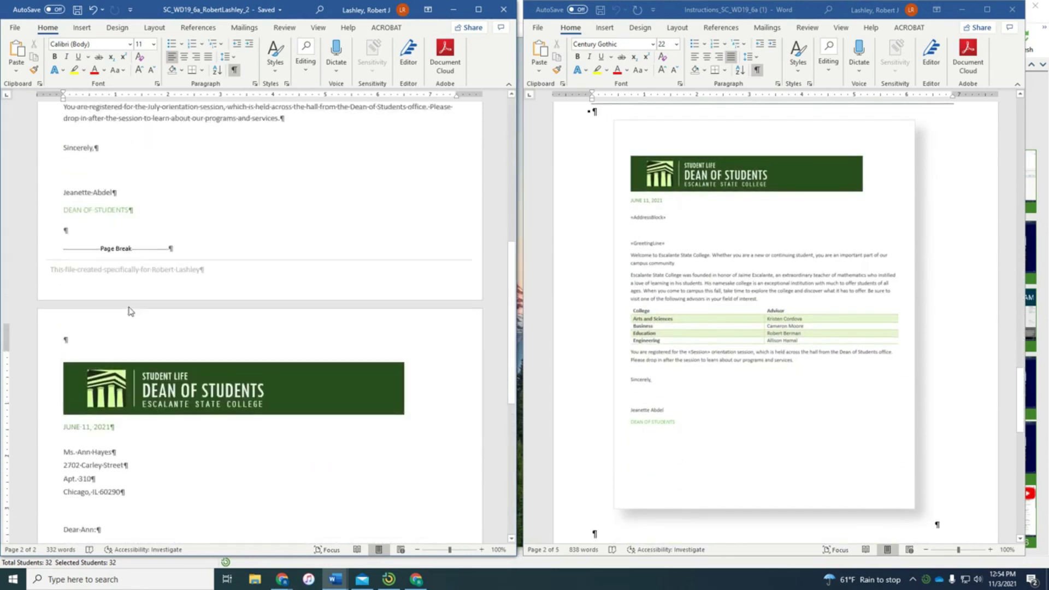
scroll(129, 306, up, 1)
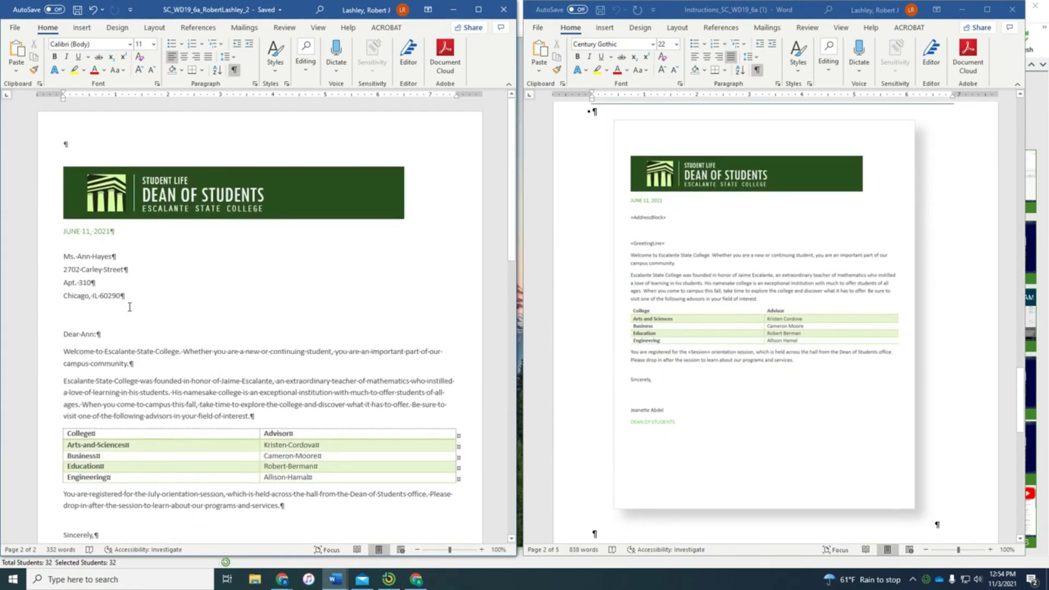
scroll(130, 307, up, 7)
Step: Scroll through both pages to compare the letter against the Final Figure
scroll(130, 307, down, 1)
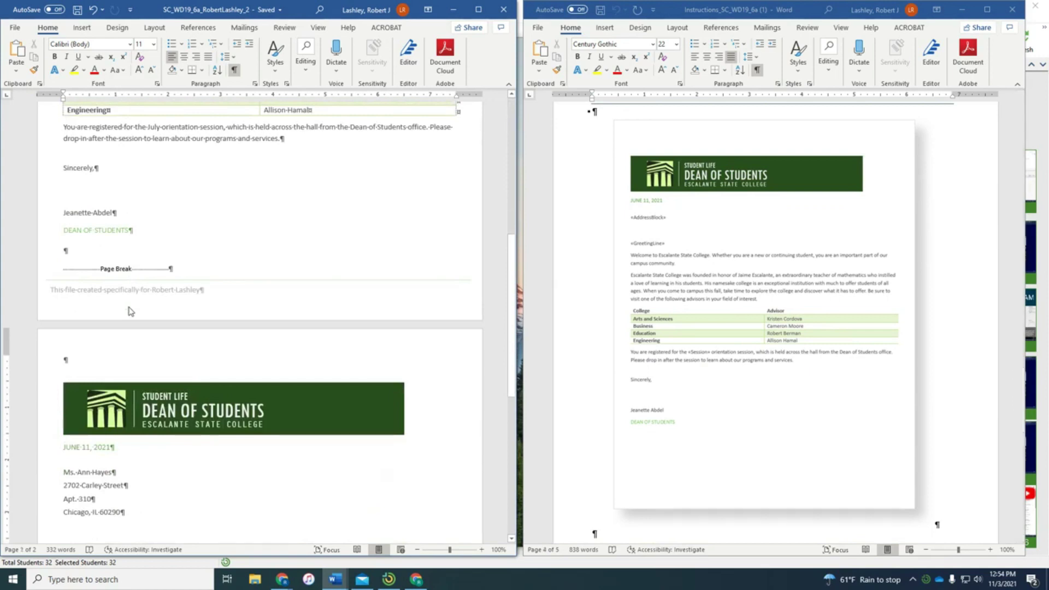
scroll(130, 307, up, 6)
scroll(129, 307, up, 4)
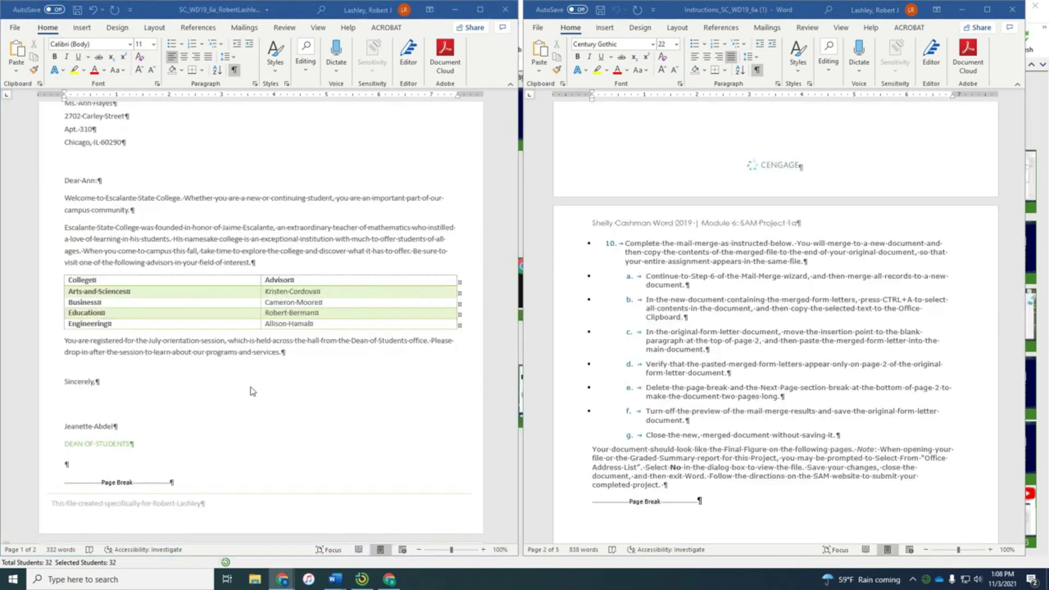
scroll(251, 390, up, 3)
scroll(273, 371, down, 15)
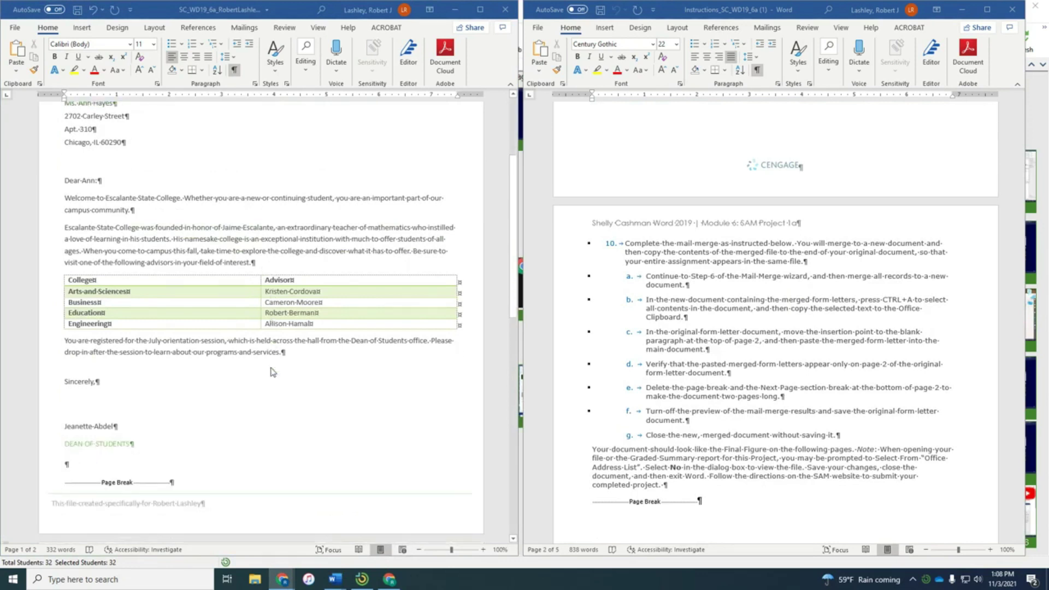
scroll(276, 375, down, 11)
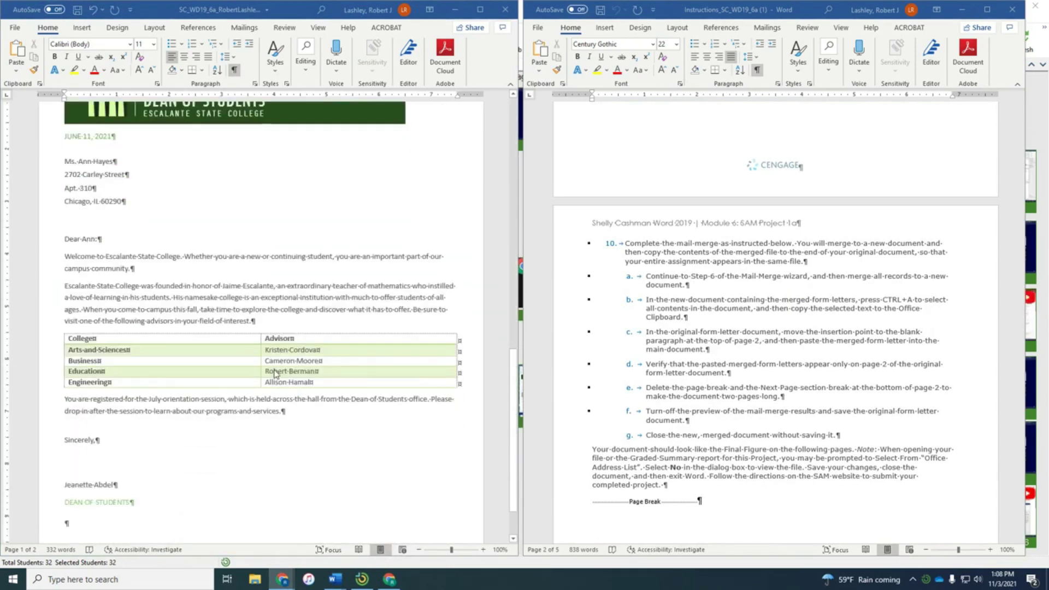
scroll(788, 407, down, 2)
scroll(789, 407, down, 20)
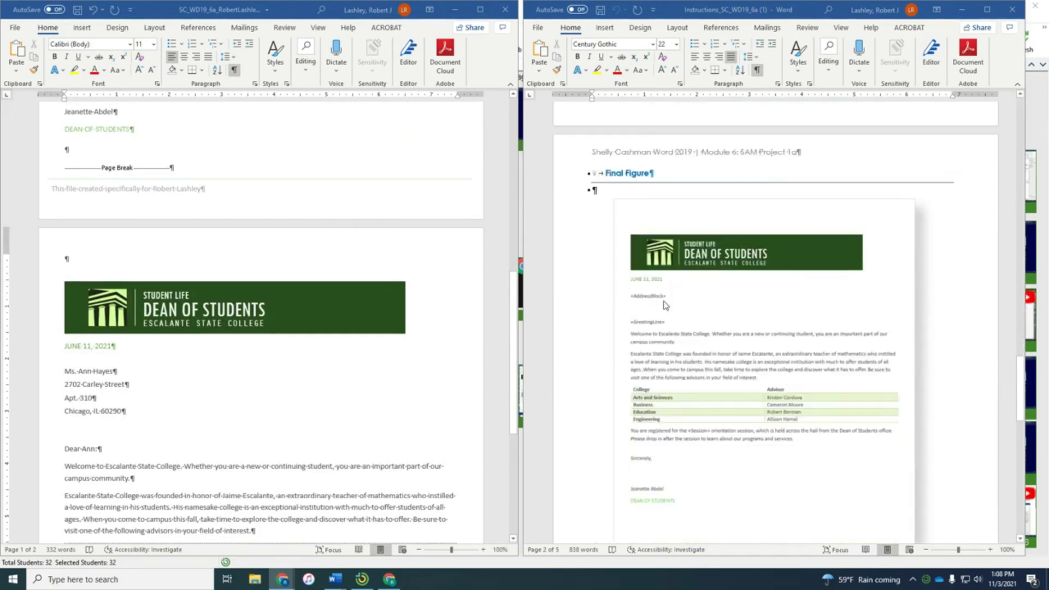
scroll(665, 334, down, 2)
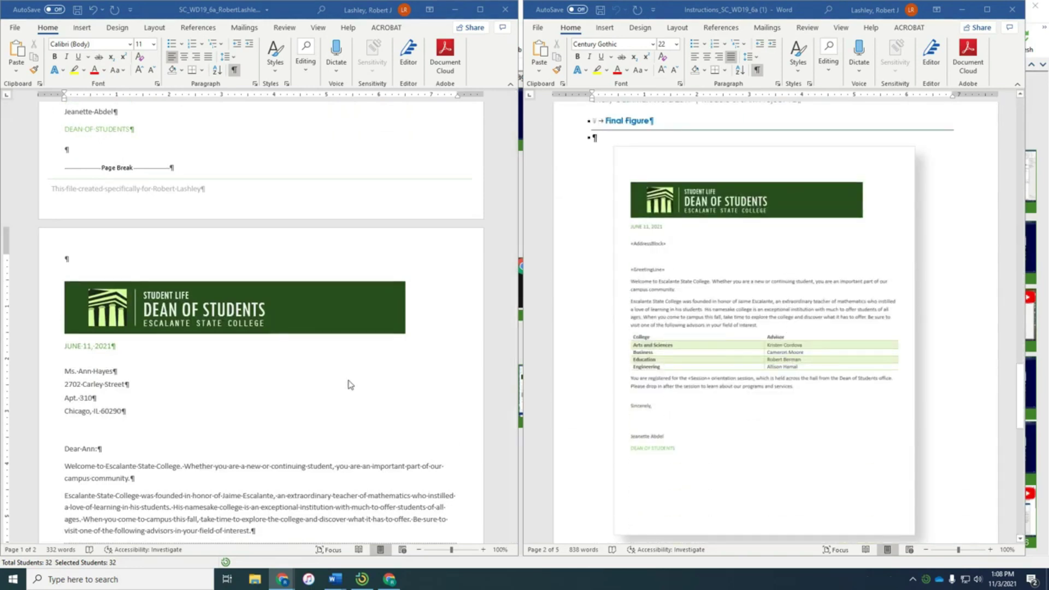
scroll(350, 384, up, 3)
scroll(350, 385, down, 8)
scroll(351, 382, up, 2)
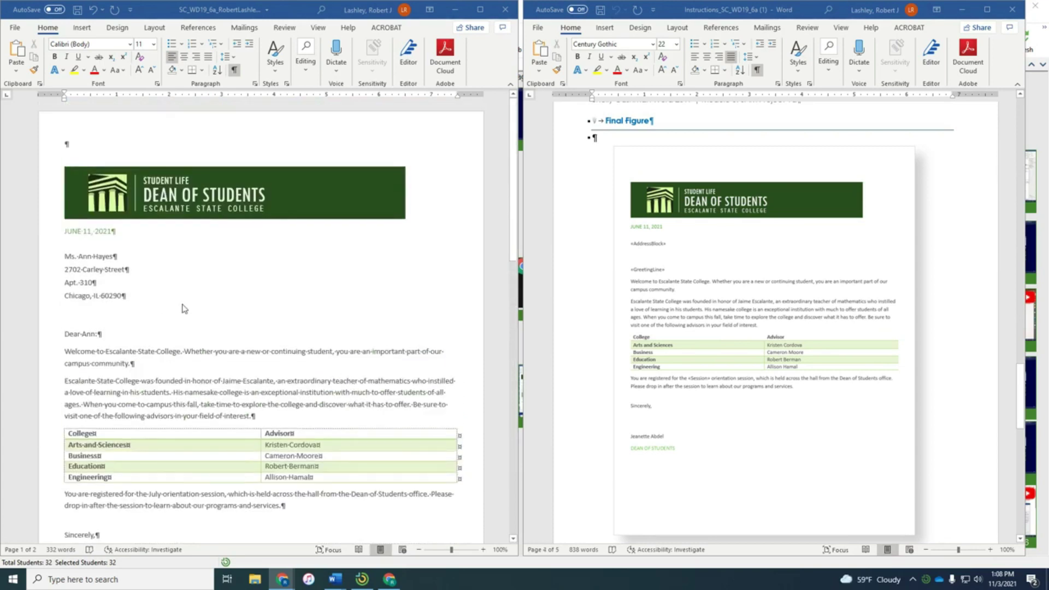
Step: Turn off Preview Results on the Mailings tab and review the letter's merge fields
click(246, 28)
click(292, 59)
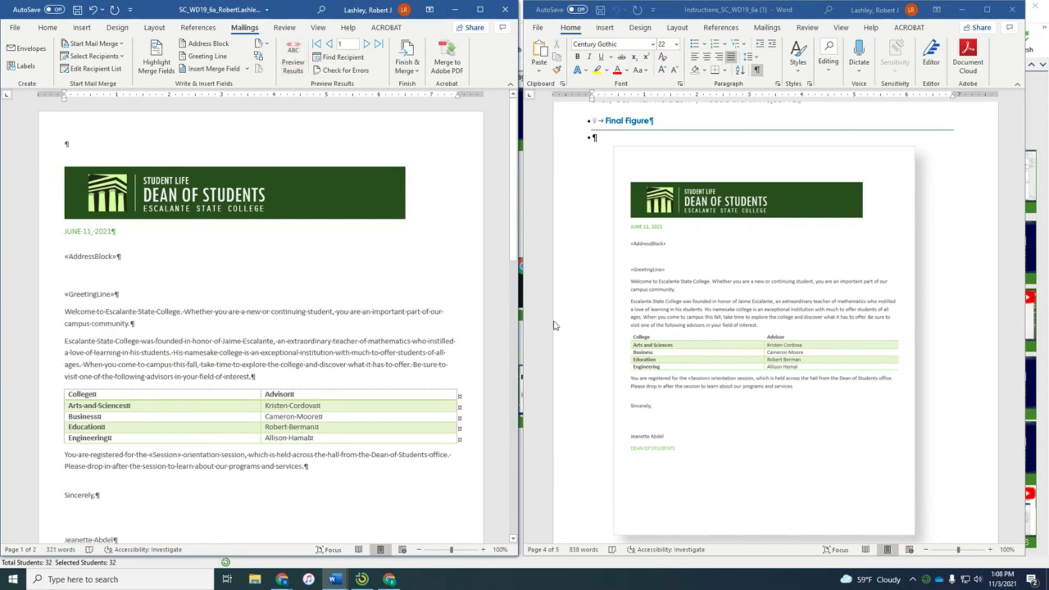
scroll(248, 379, down, 8)
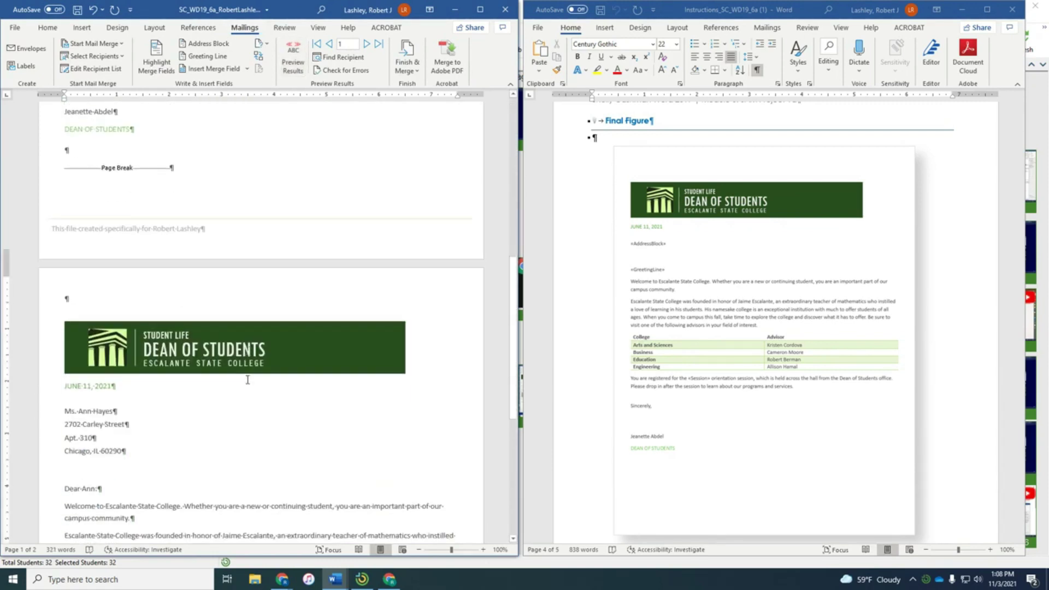
scroll(247, 380, down, 3)
scroll(640, 417, down, 9)
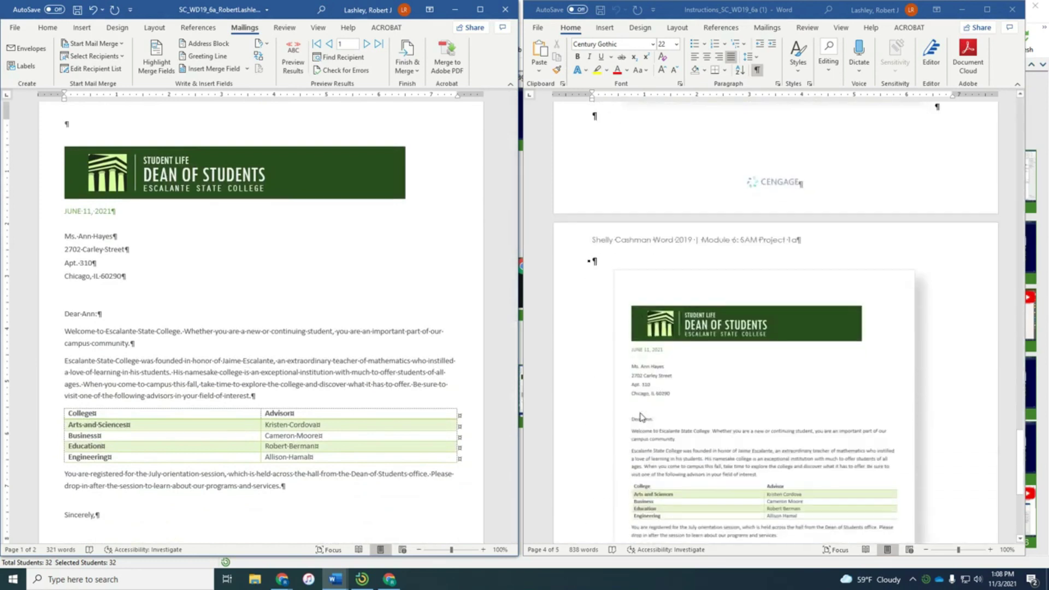
scroll(642, 418, down, 3)
scroll(163, 347, down, 2)
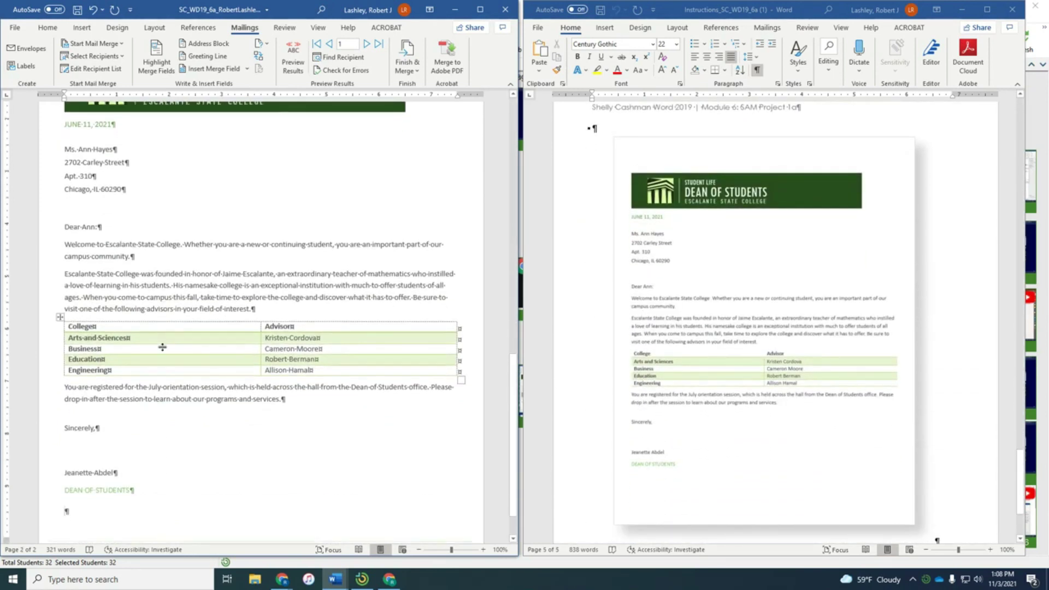
scroll(598, 363, up, 3)
scroll(597, 363, up, 3)
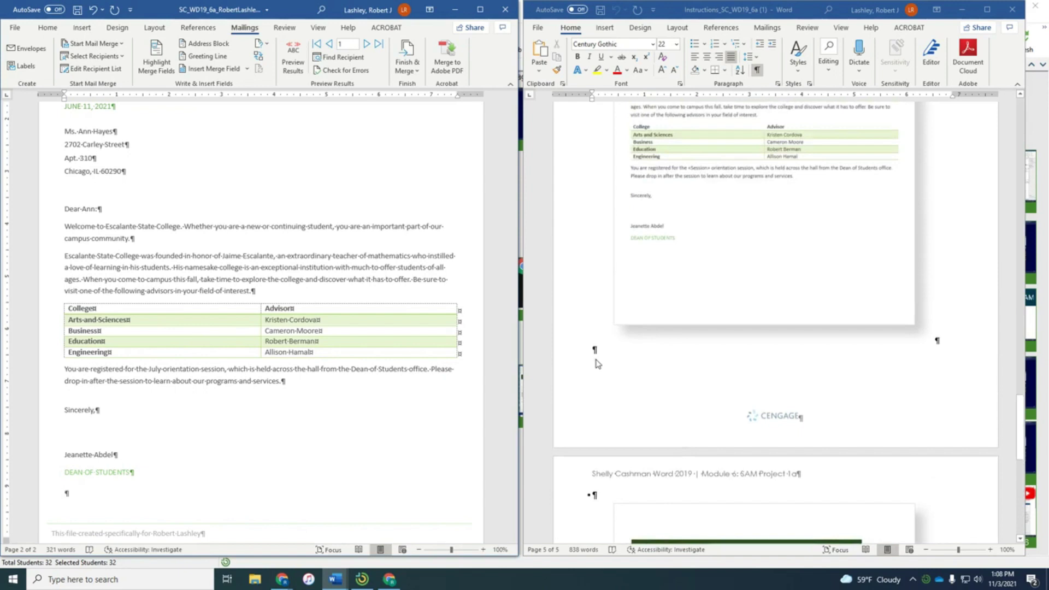
scroll(593, 363, up, 5)
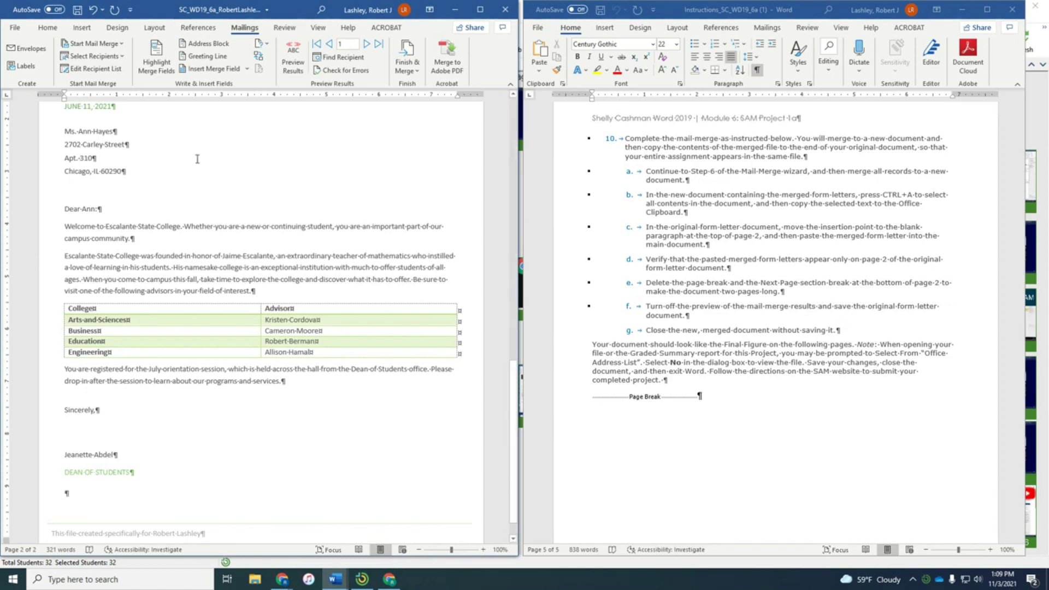
Step: Save the finished _2 form letter with its merge fields
click(76, 10)
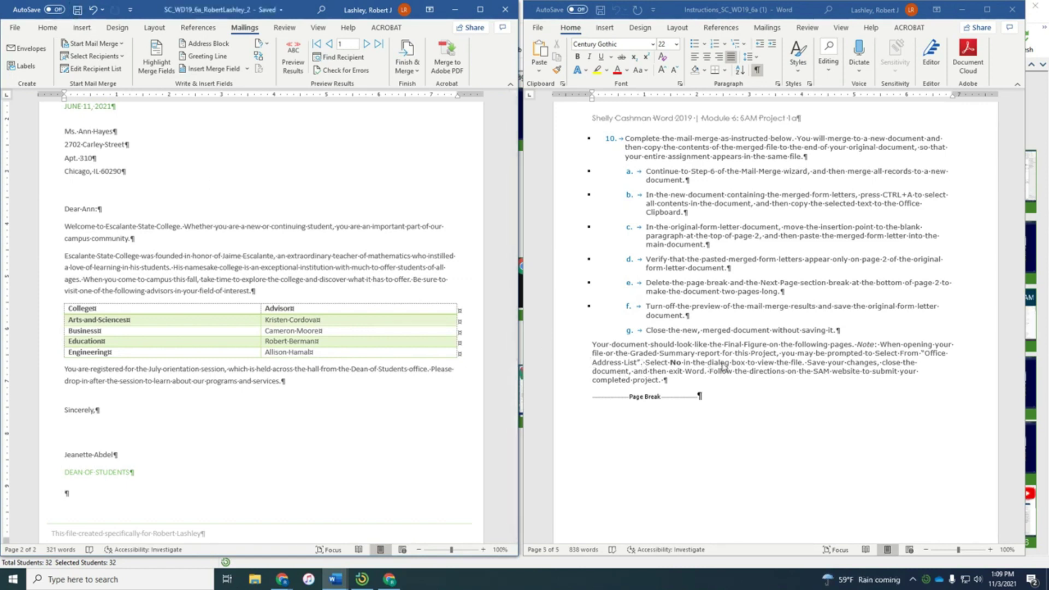
scroll(723, 366, down, 2)
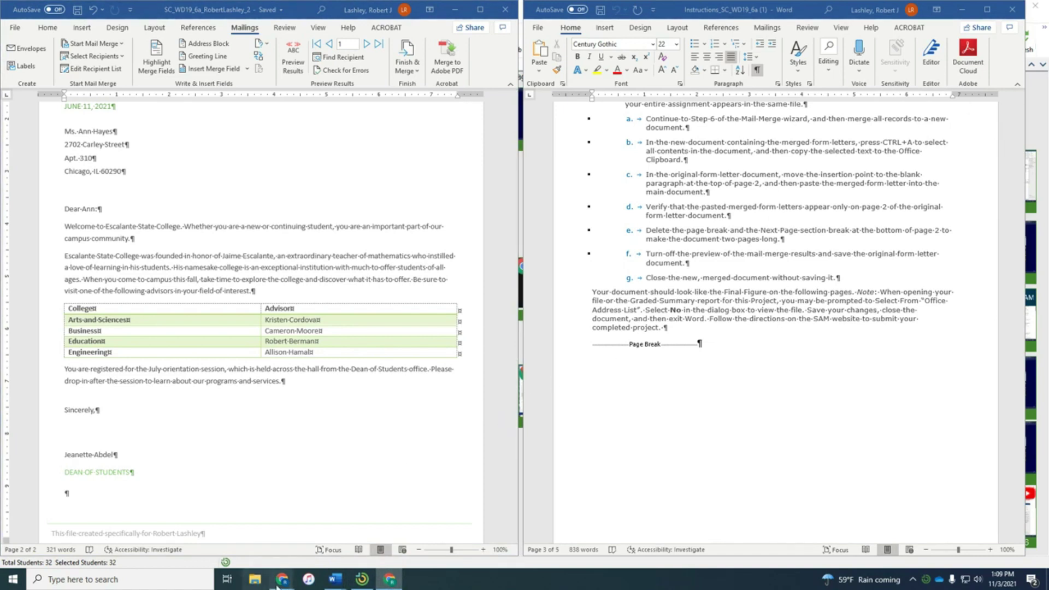
Step: Switch back to Chrome's MindTap Submit for Grade page
mouse_move(284, 583)
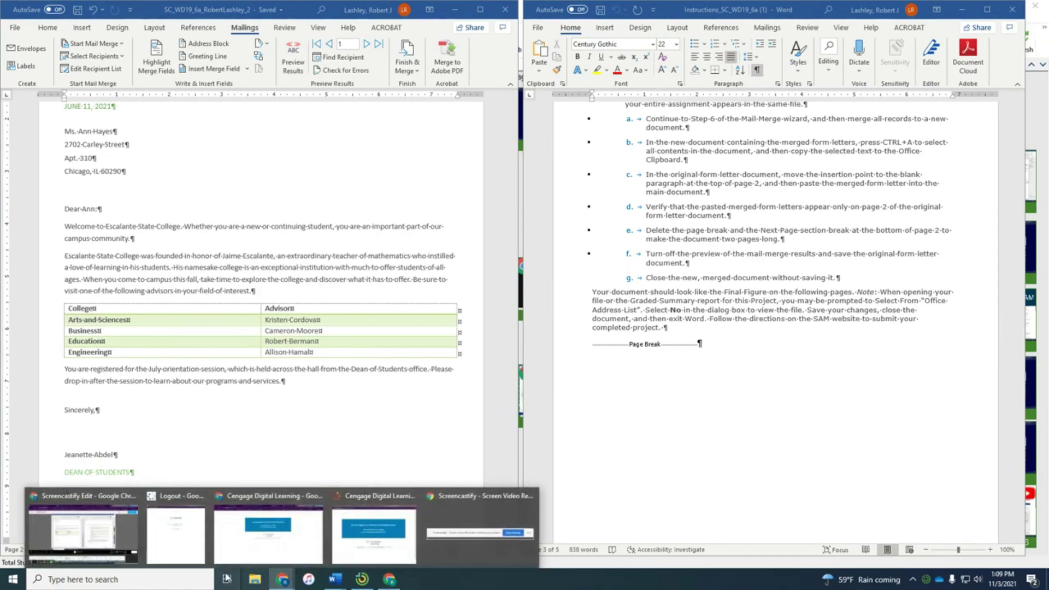
mouse_move(133, 556)
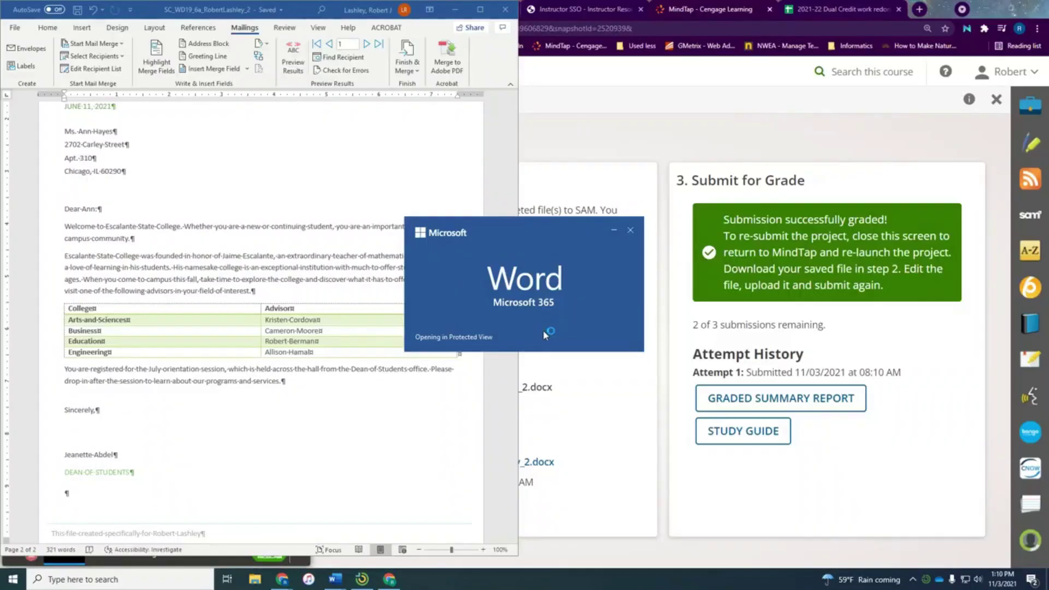